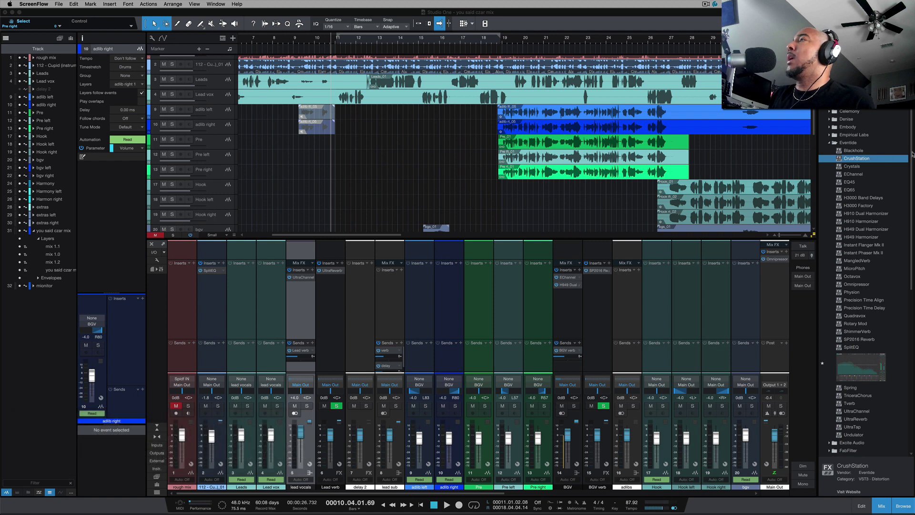
Step: Select all the Eventide plug-ins in the effects list, from Blackhole through Undulator
click(875, 149)
scroll(865, 359, down, 3)
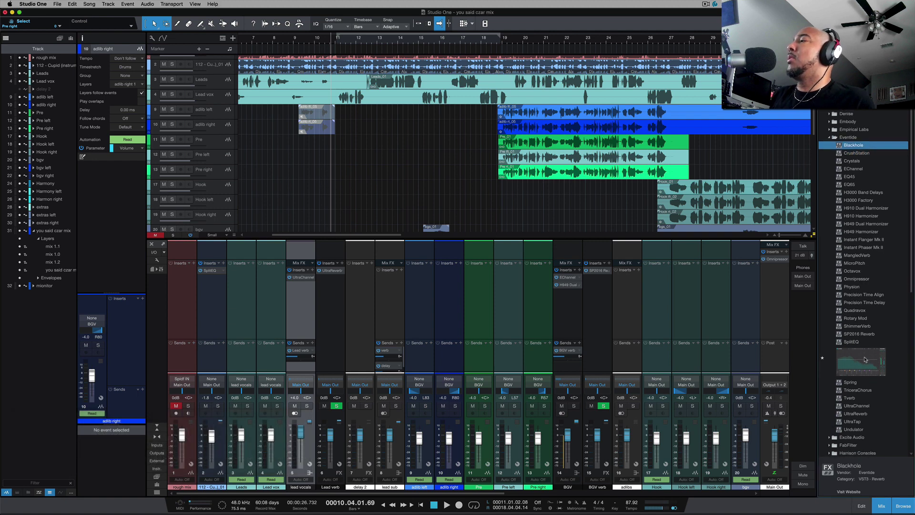
shift+click(868, 374)
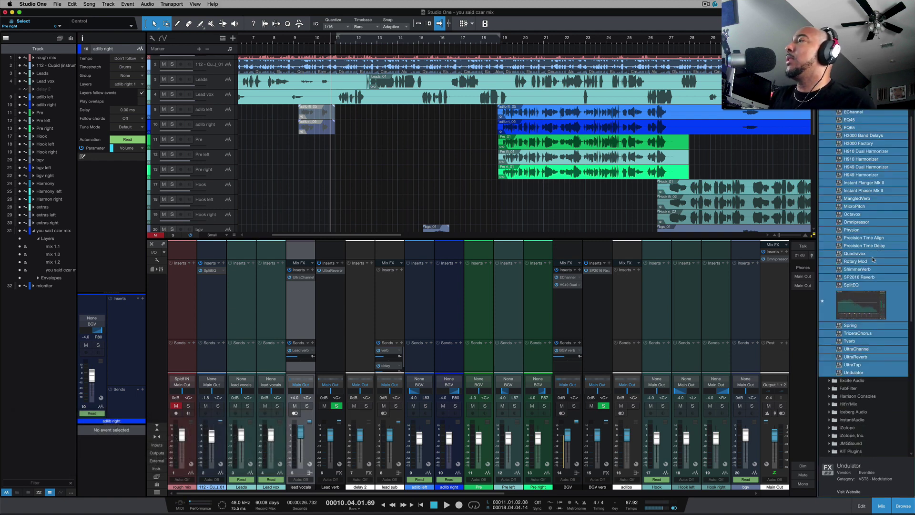
scroll(874, 259, up, 2)
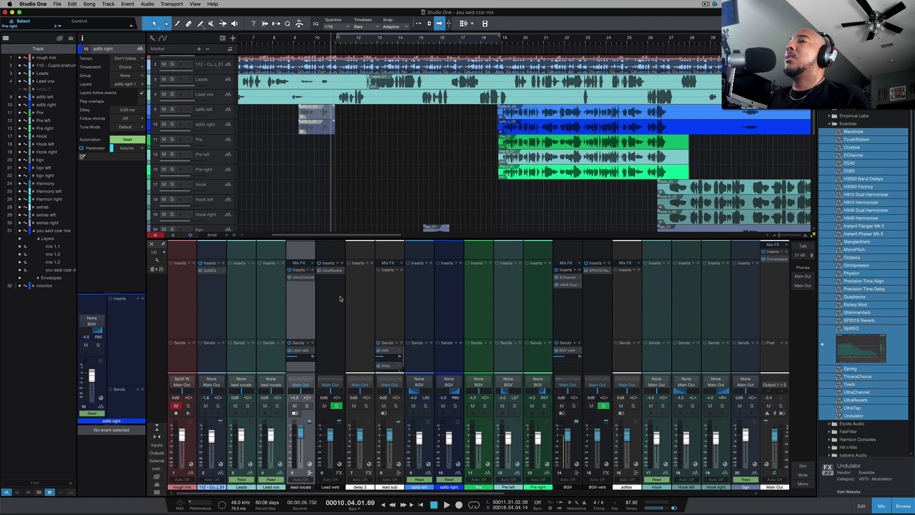
Step: Examine the SplitEQ insert on the 112 - Cupid instrumental channel, UltraChannel on lead vocals and UltraReverb on Lead verb
click(214, 292)
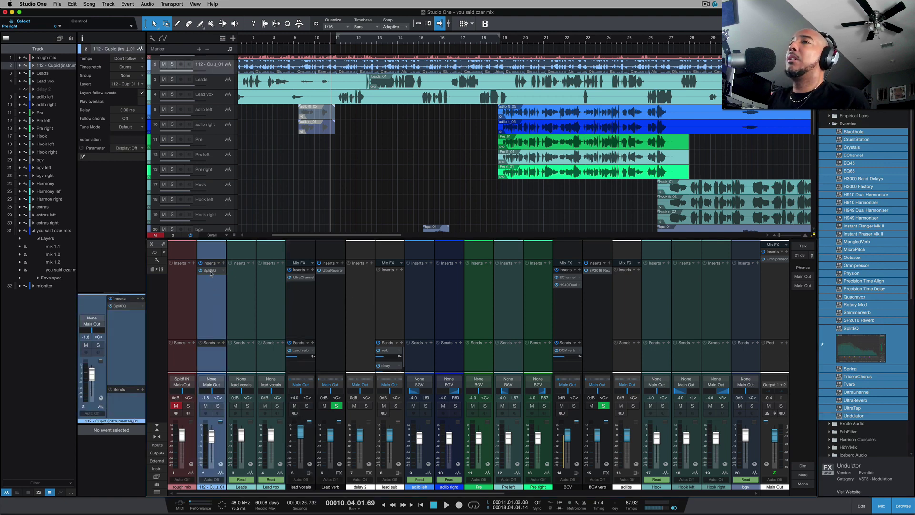
click(210, 271)
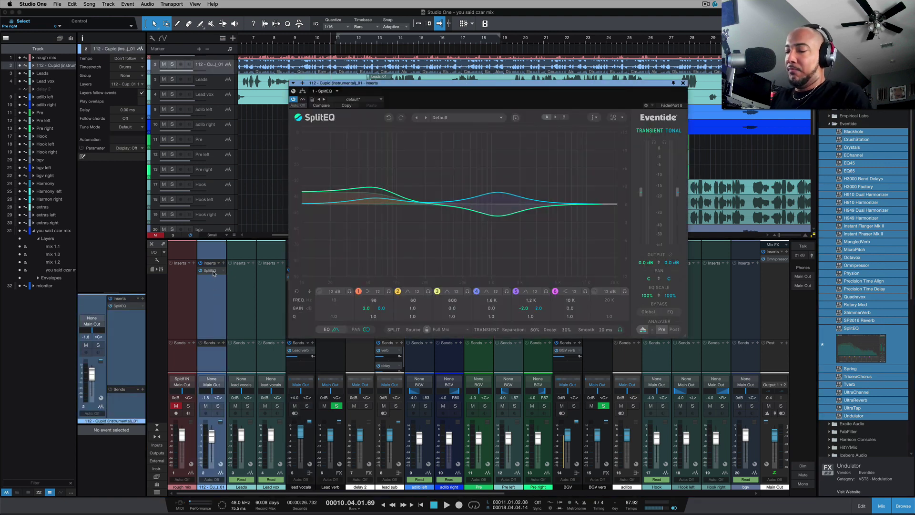
click(214, 274)
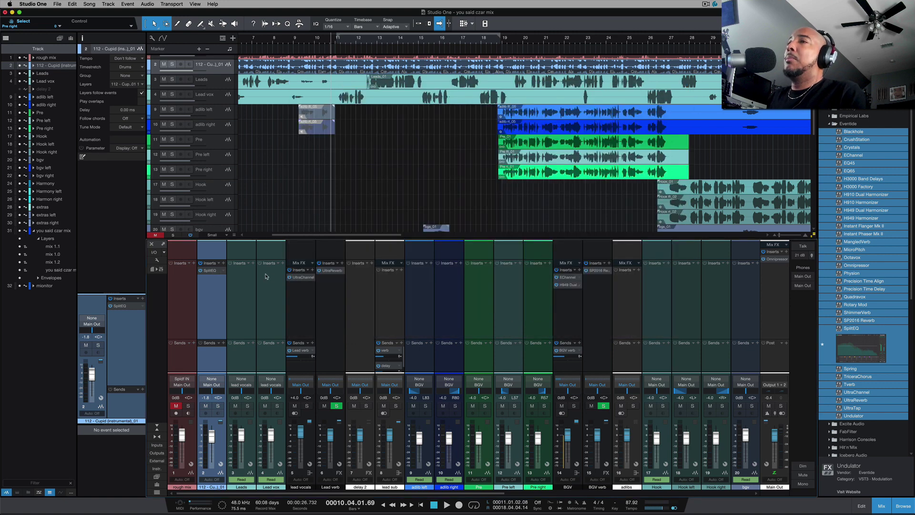
click(302, 278)
click(210, 271)
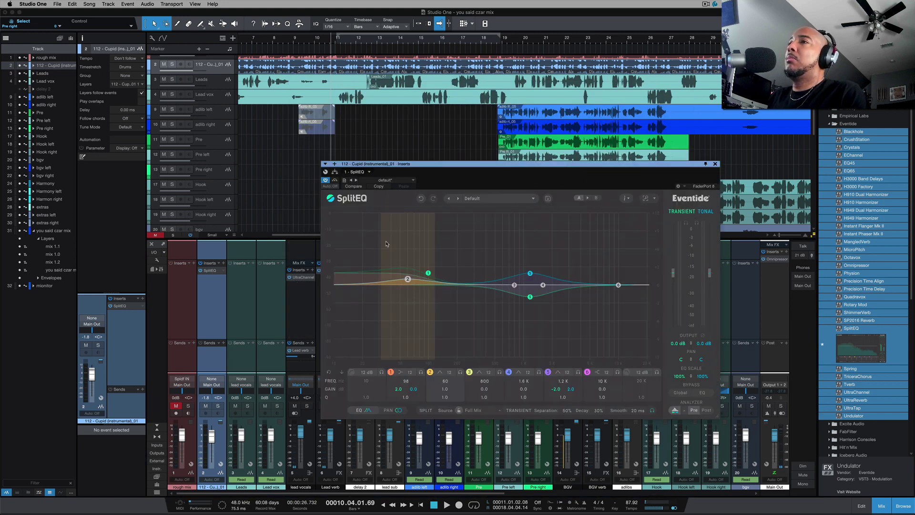
click(716, 164)
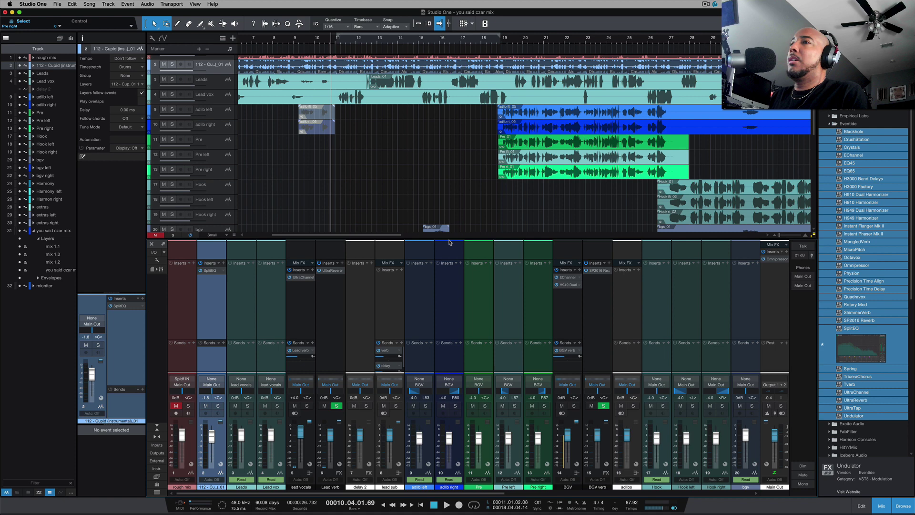
click(332, 271)
click(210, 271)
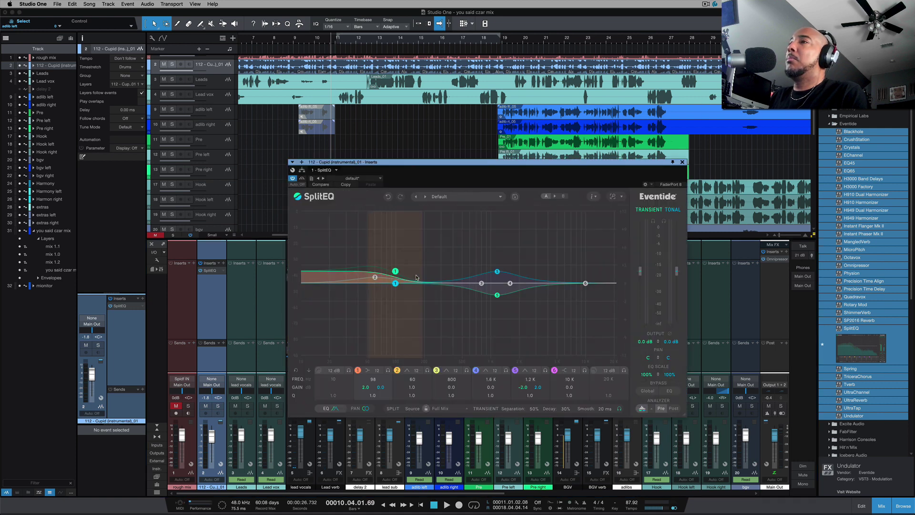
click(683, 163)
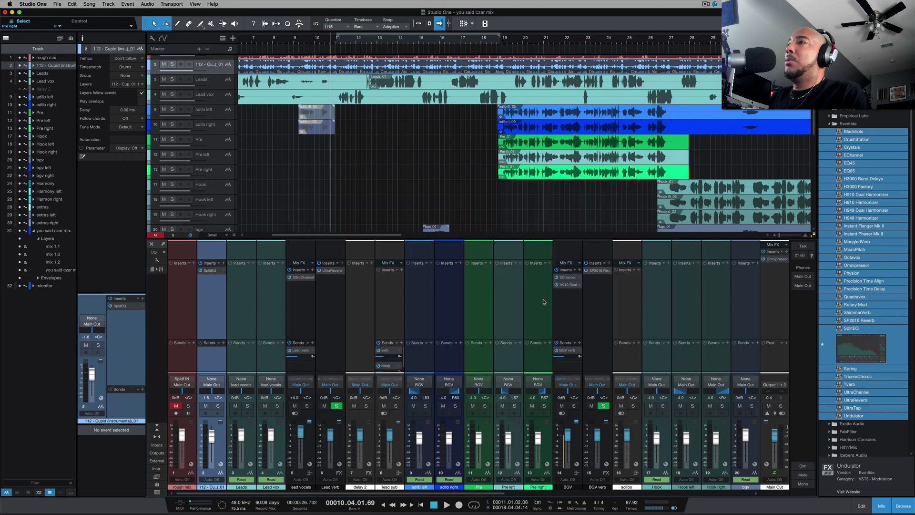
Step: Examine the H949 Dual Harmonizer and EChannel inserts on the BGV bus and the Omnipressor on the Main Out
click(570, 286)
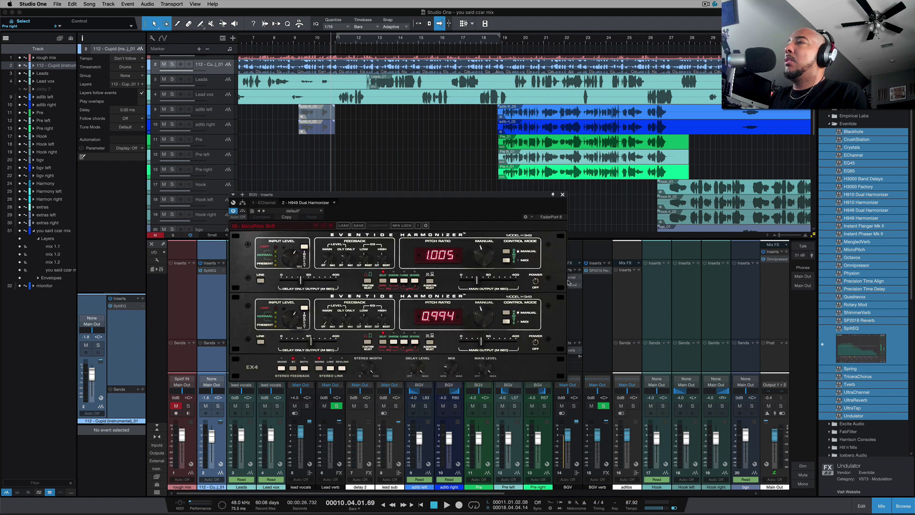
click(563, 195)
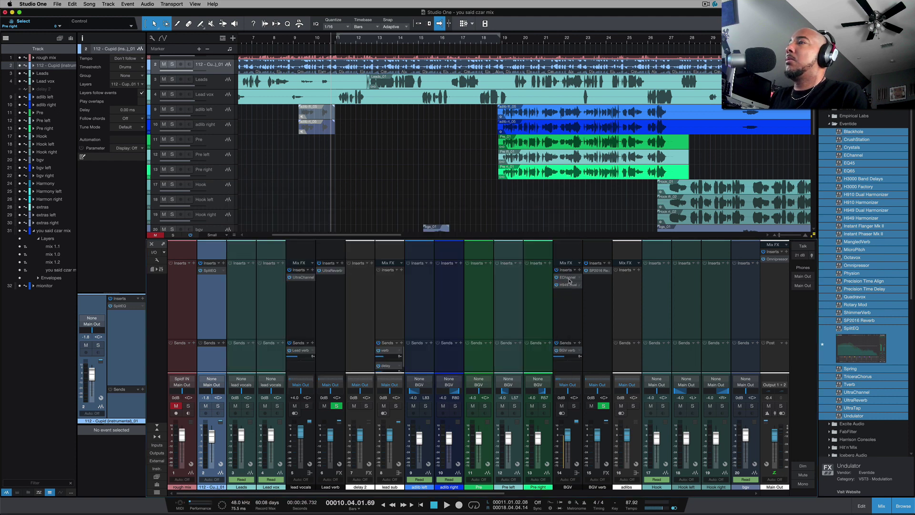
click(567, 277)
click(492, 195)
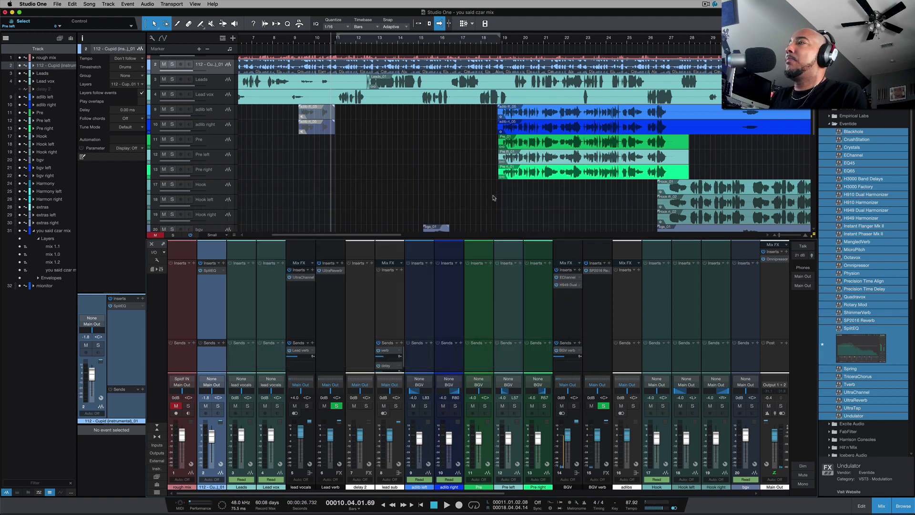
click(776, 260)
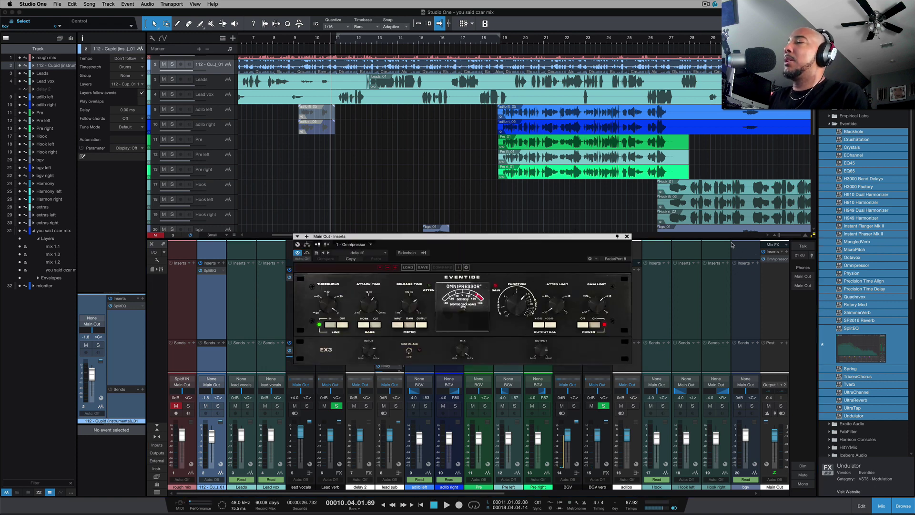
click(627, 237)
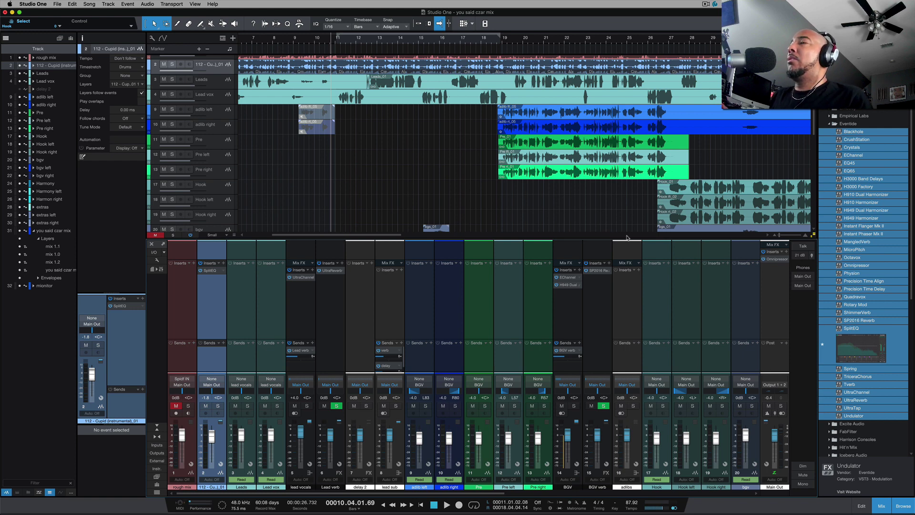
Step: Play the full mix from just before bar 11 through bar 26, hiding the plug-in browser during playback
scroll(628, 237, left, 3)
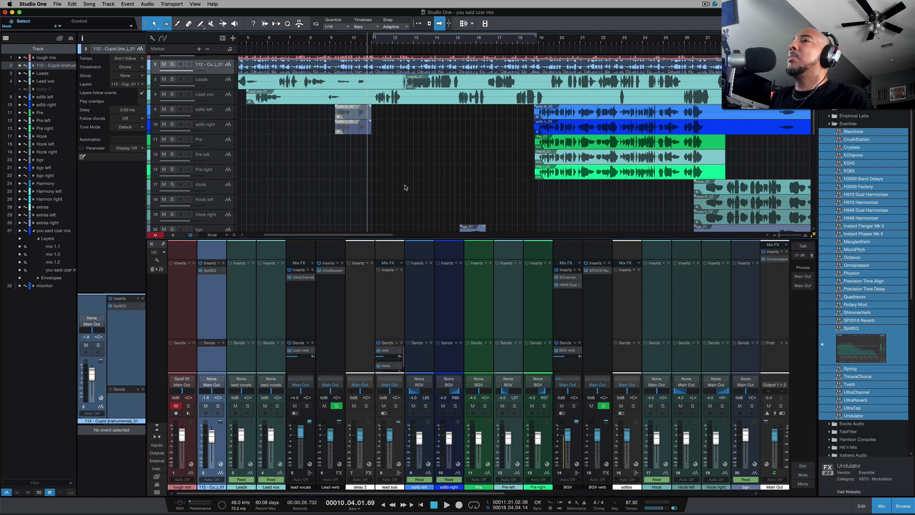
click(365, 156)
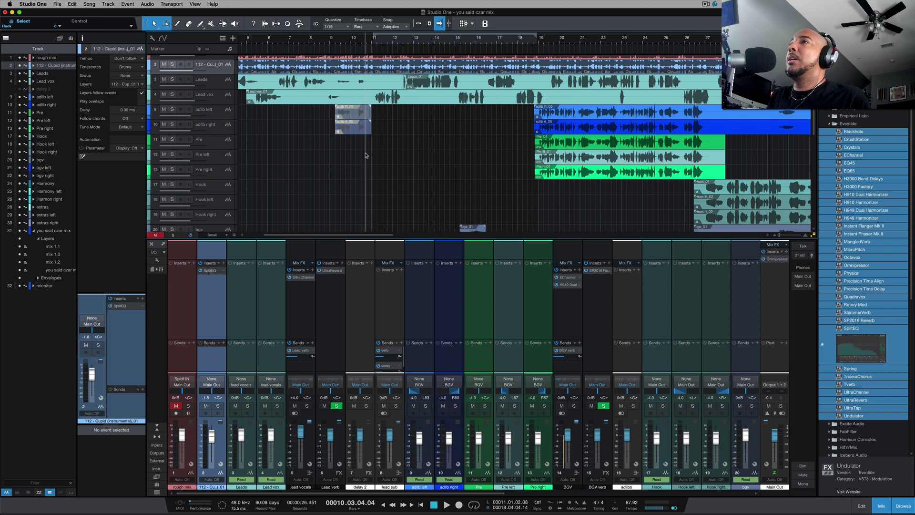
scroll(365, 156, right, 1)
key(space)
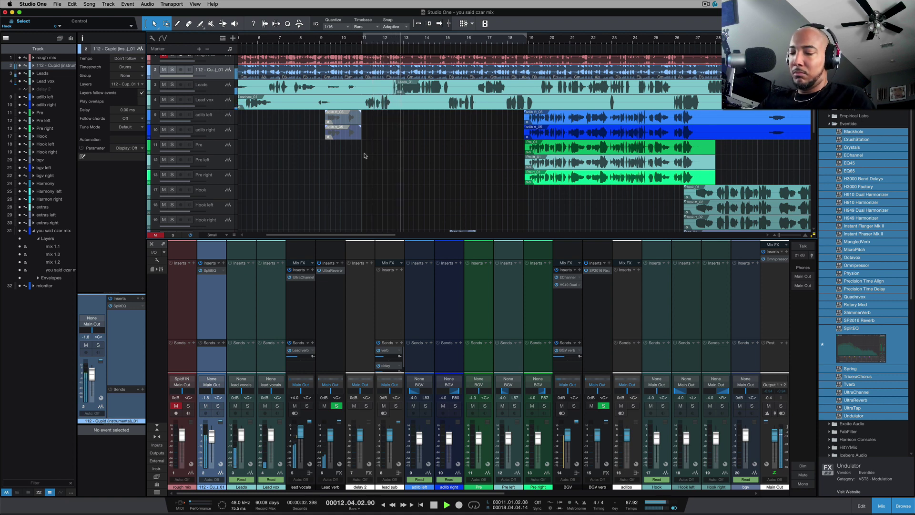
key(F5)
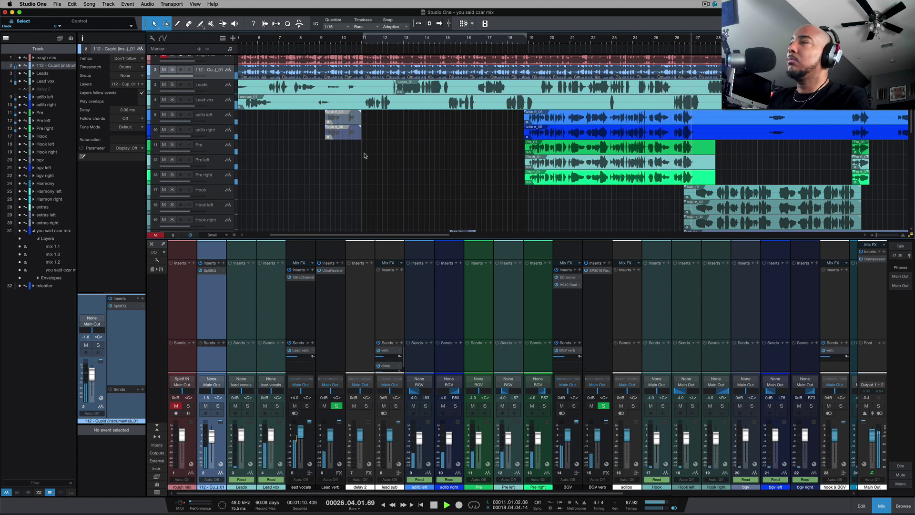
key(space)
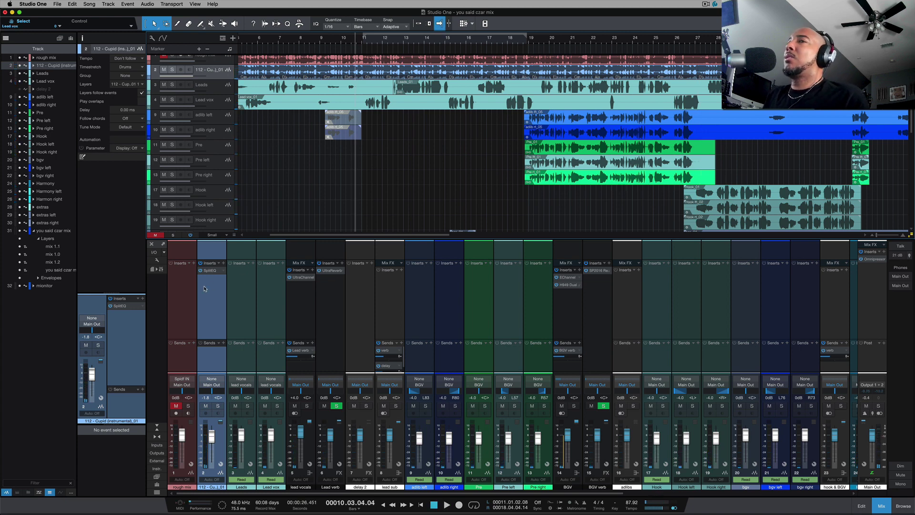
Step: Solo the 112 - Cupid instrumental track and play it with its SplitEQ globally bypassed
click(210, 270)
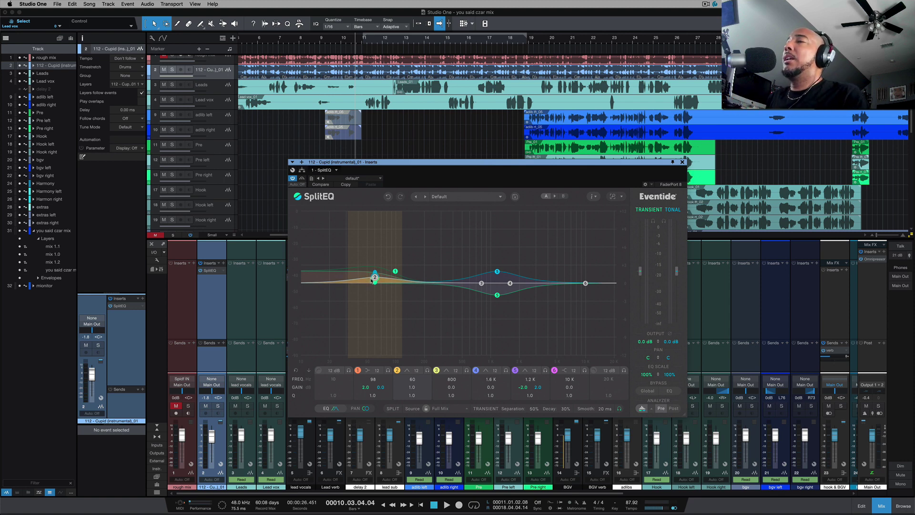
click(302, 177)
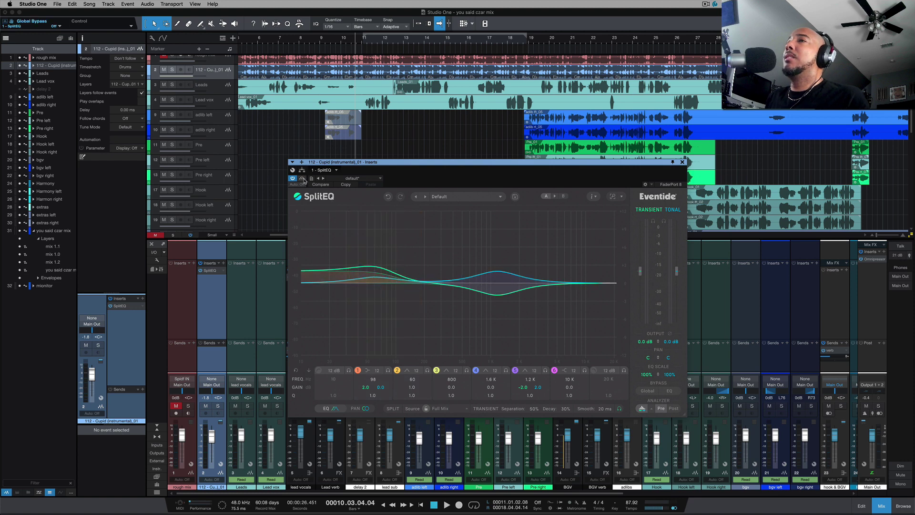
key(space)
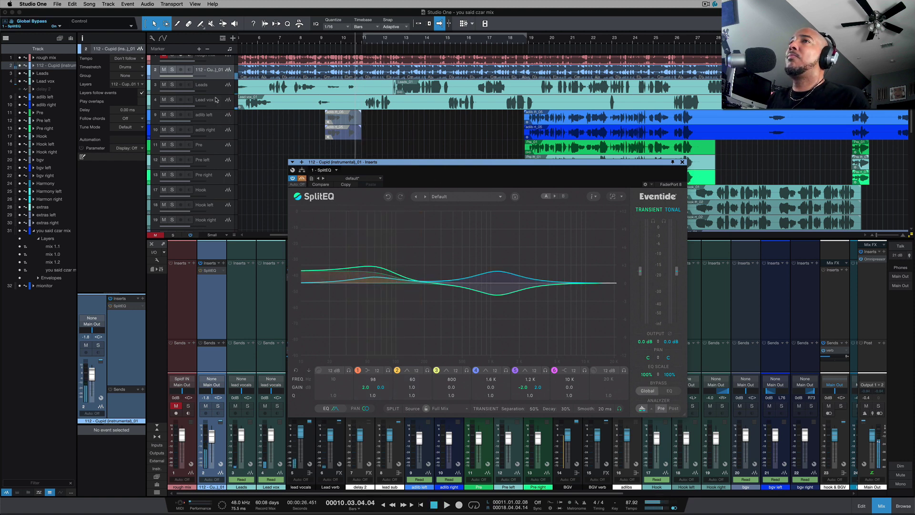
key(s)
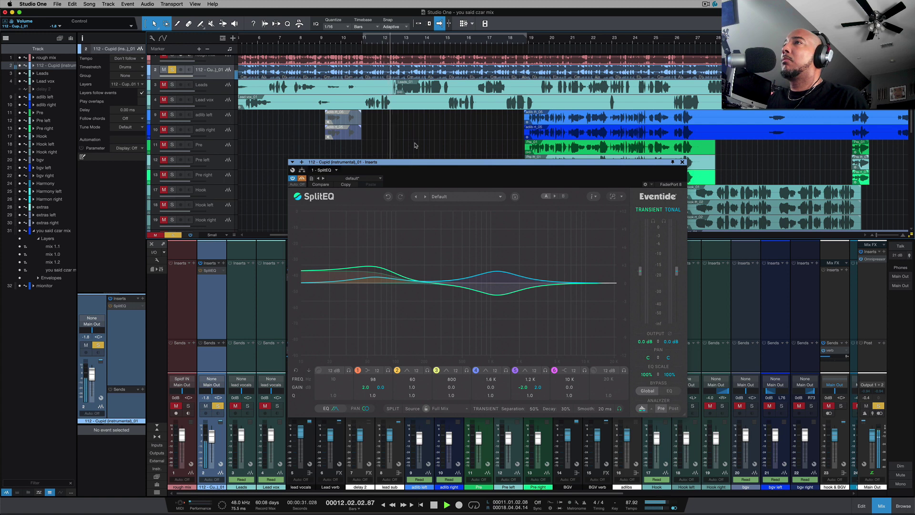
key(space)
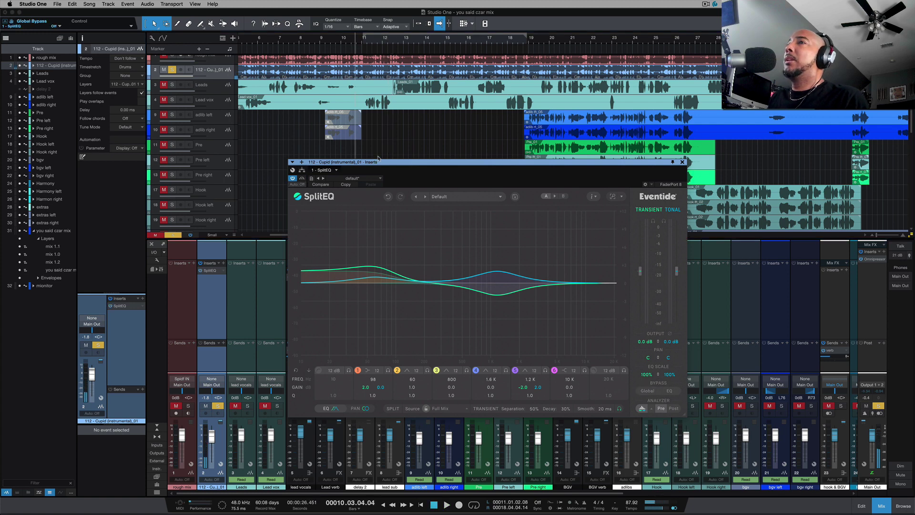
Step: Play the soloed instrumental with SplitEQ active, and finish by unsoloing the track and closing the EQ
key(space)
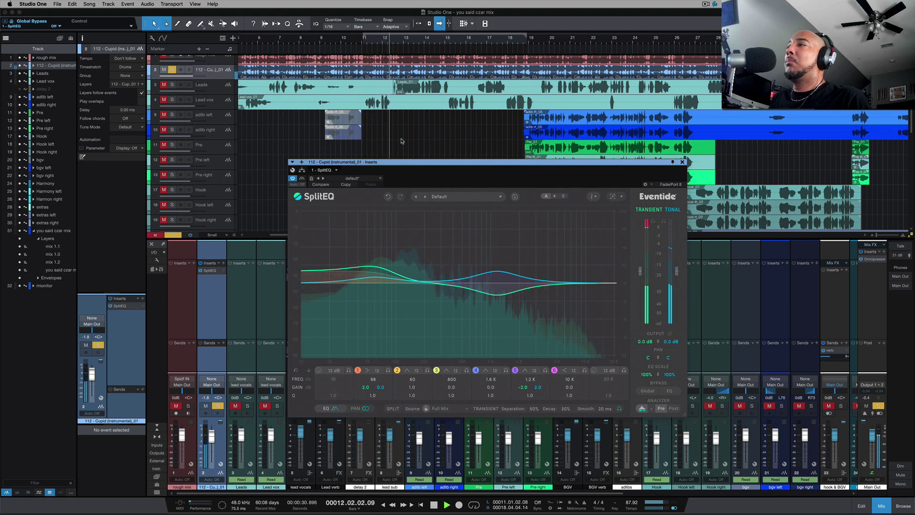
key(space)
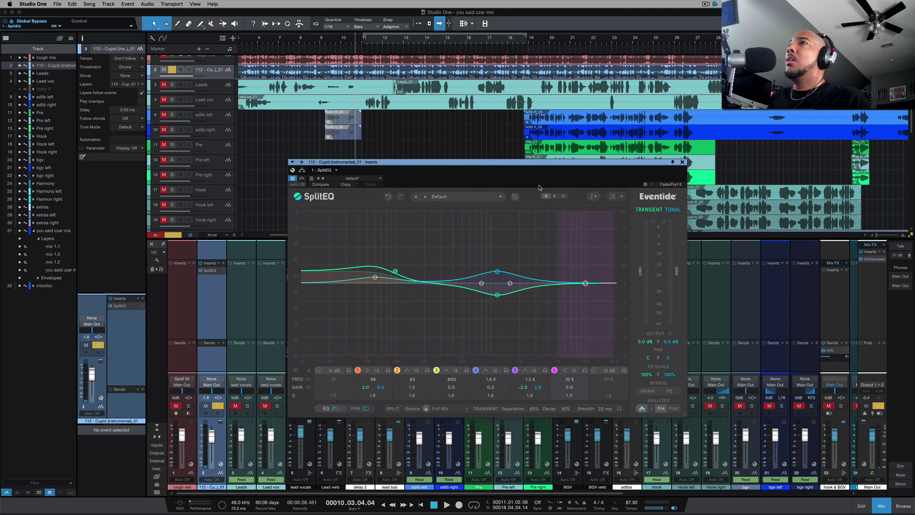
click(172, 70)
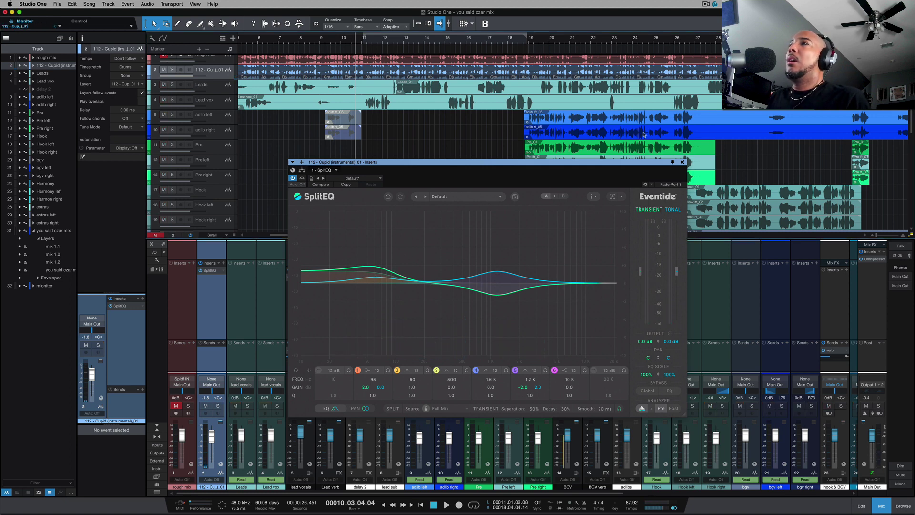
click(682, 161)
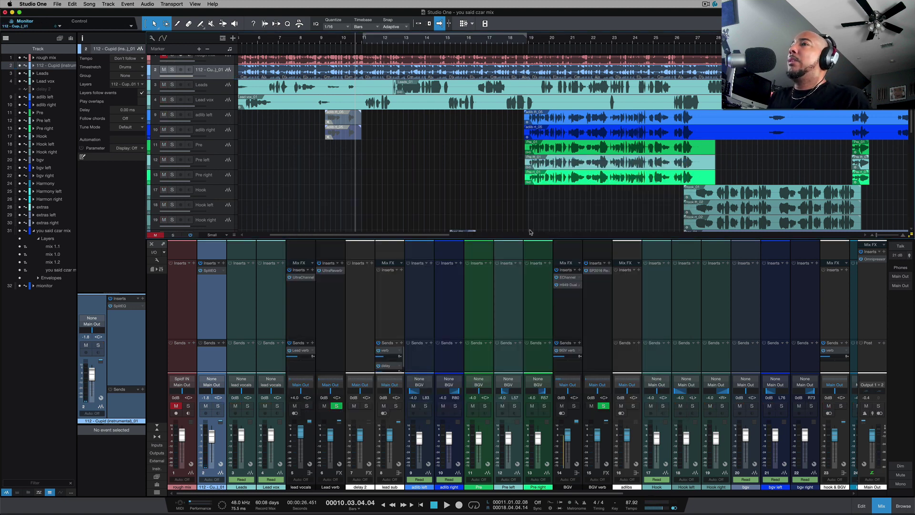
Step: Compare the mix with UltraChannel on the lead vocals bus bypassed and active, playing the same section each time
click(302, 277)
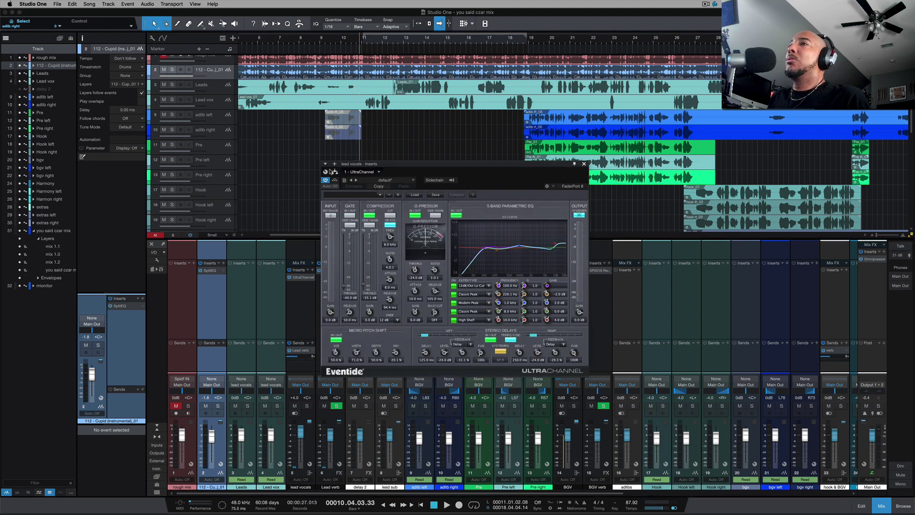
click(325, 181)
click(326, 180)
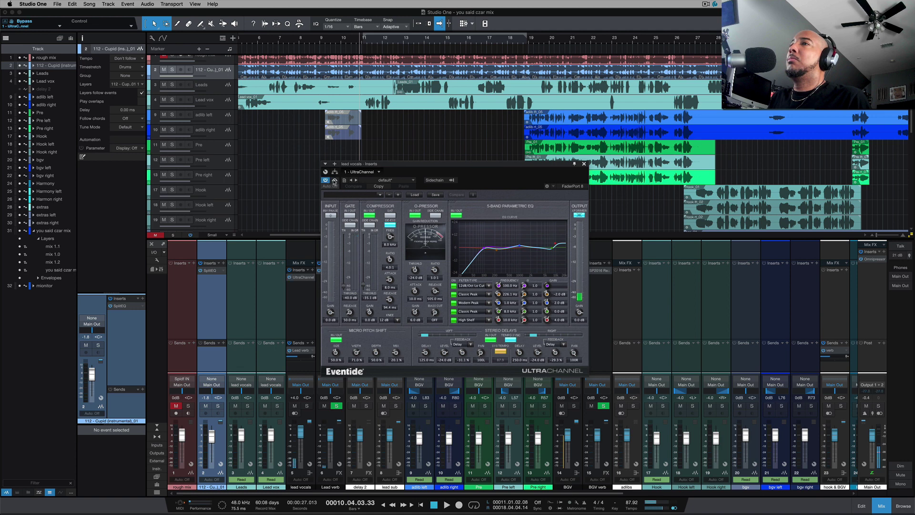
key(space)
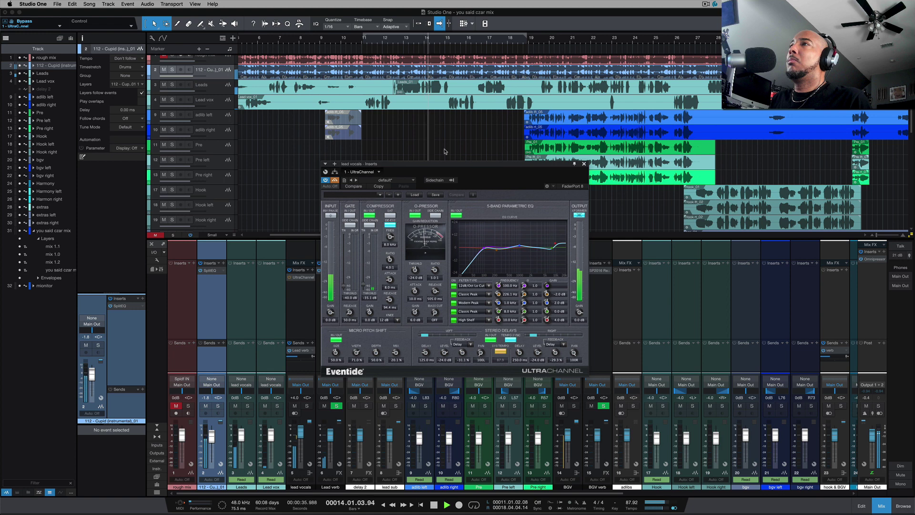
key(space)
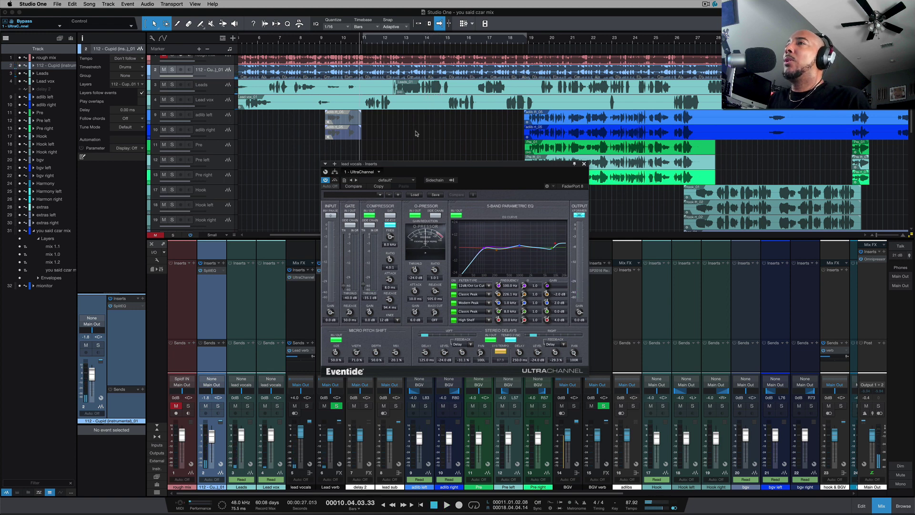
key(space)
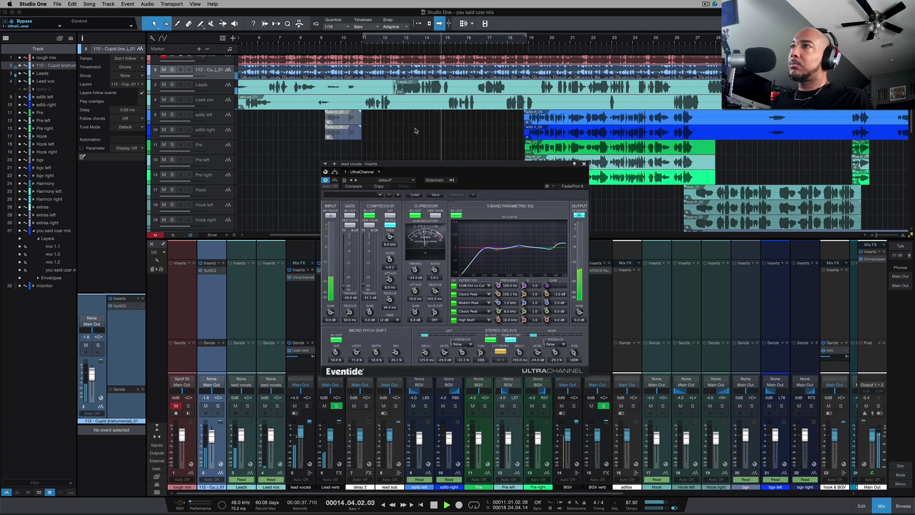
key(space)
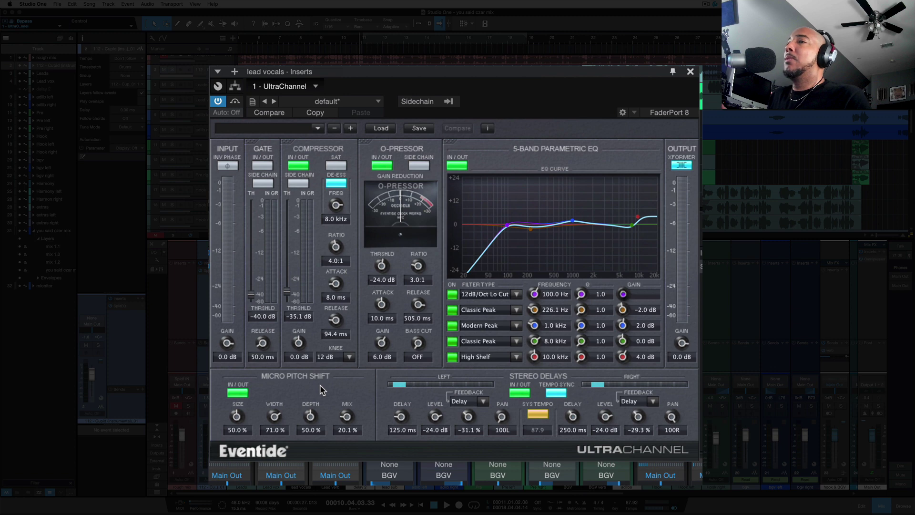
Step: Play the same section with UltraChannel's Micro Pitch Shift switched off and on, and close the lead vocals insert
click(245, 394)
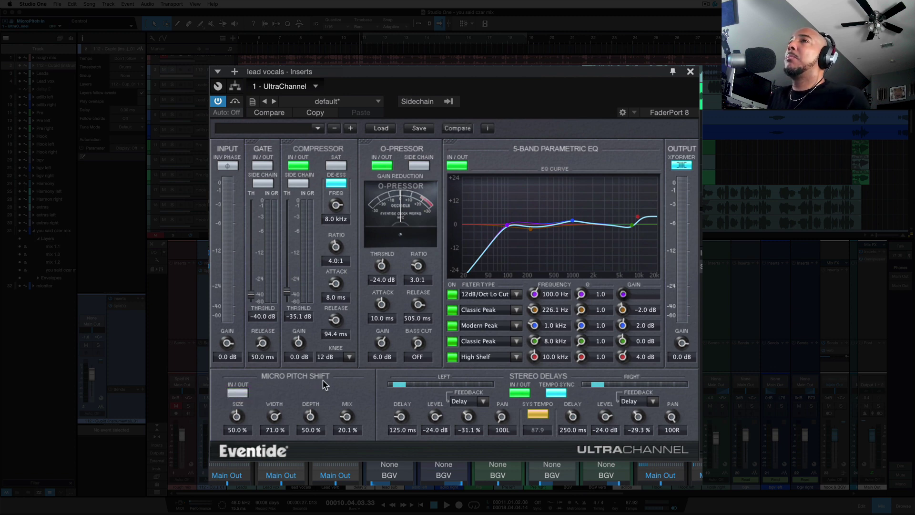
key(space)
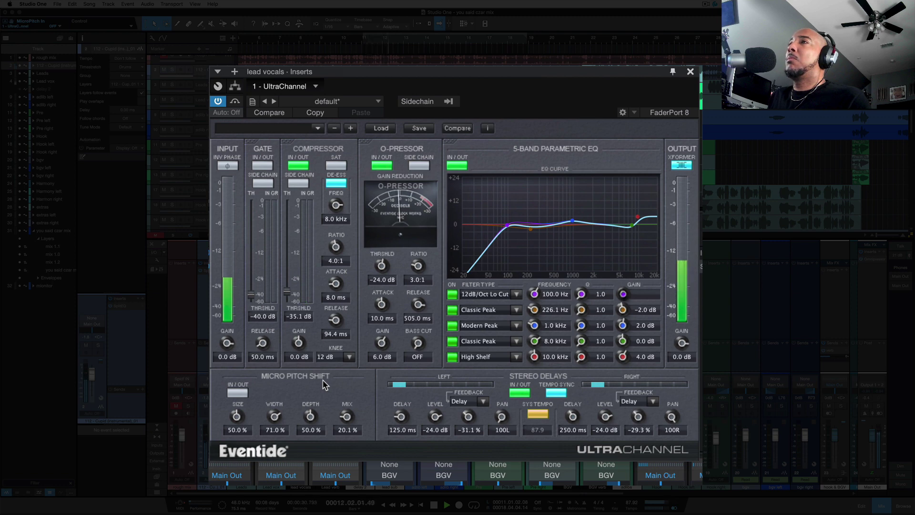
key(space)
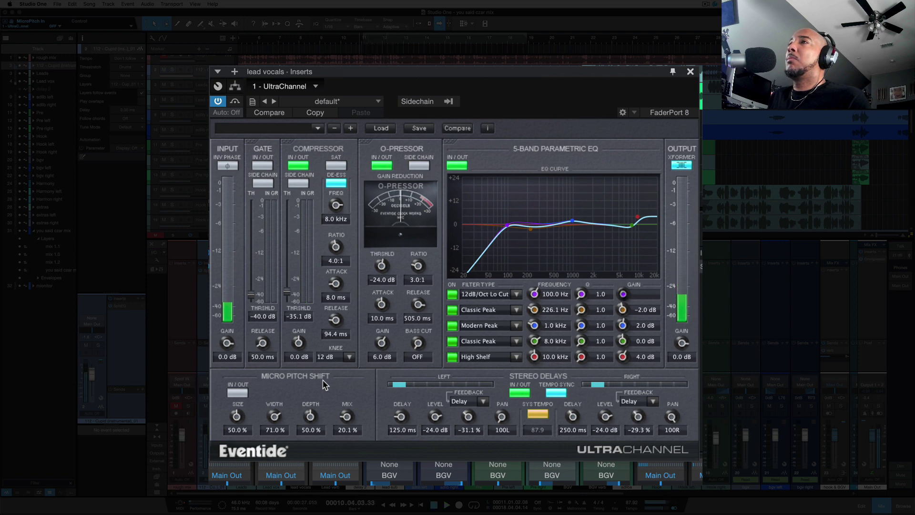
click(237, 393)
key(space)
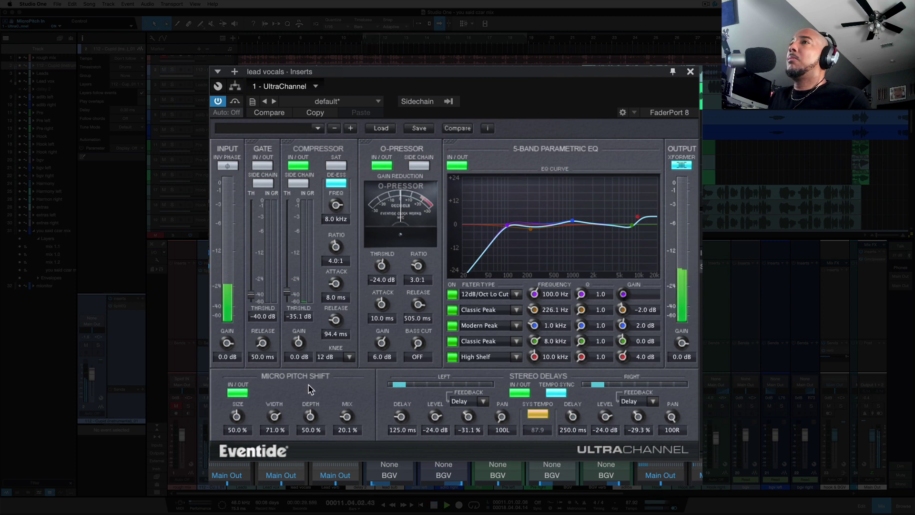
key(space)
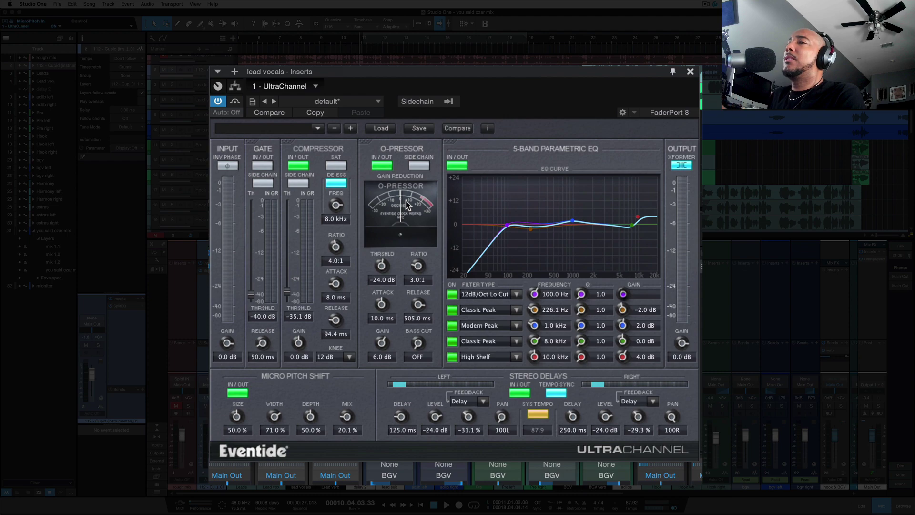
click(691, 72)
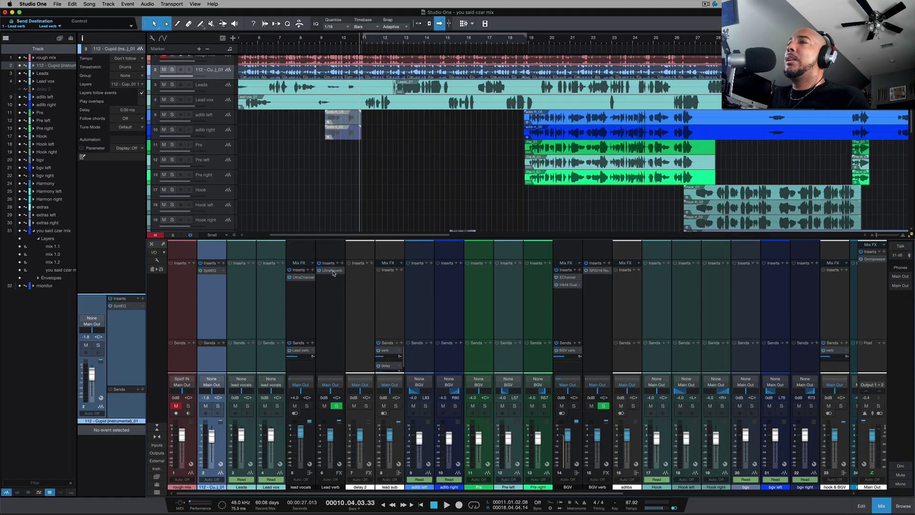
Step: Review the UltraReverb settings and available reverb types on the Lead verb channel, keeping Plate 2, and close the plug-in
click(332, 271)
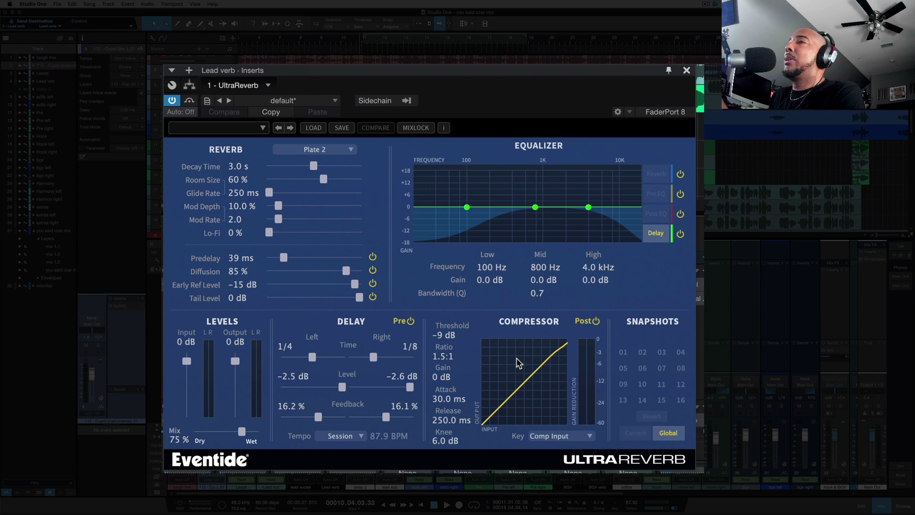
click(352, 150)
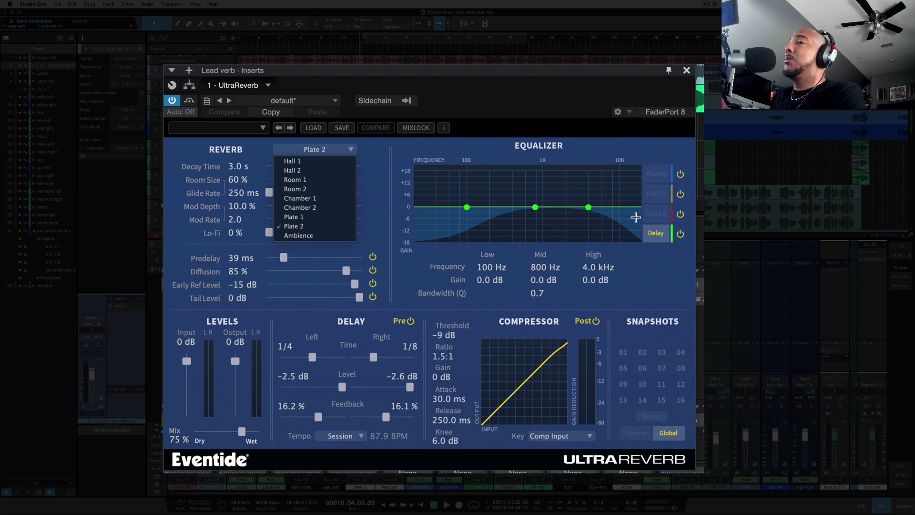
click(687, 70)
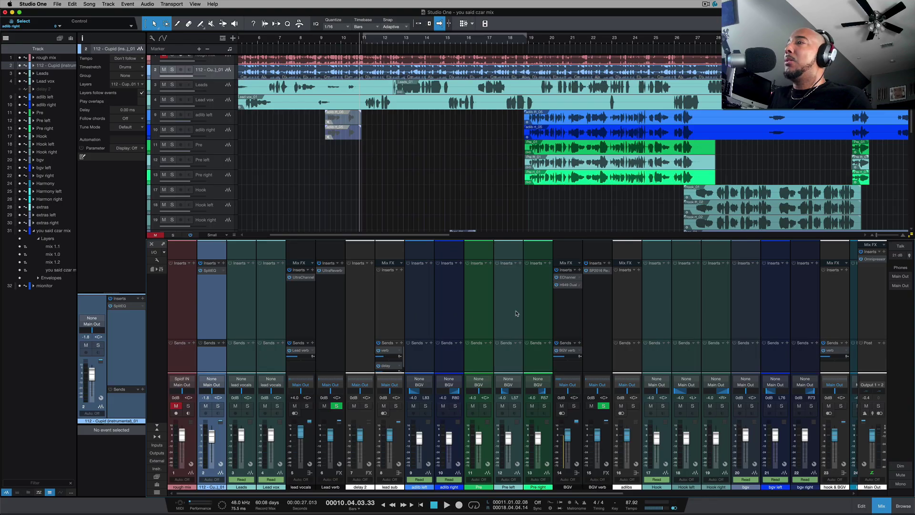
Step: Compare the background vocals from bar 18 with EChannel on the BGV bus bypassed and active, and close the plug-in
click(571, 312)
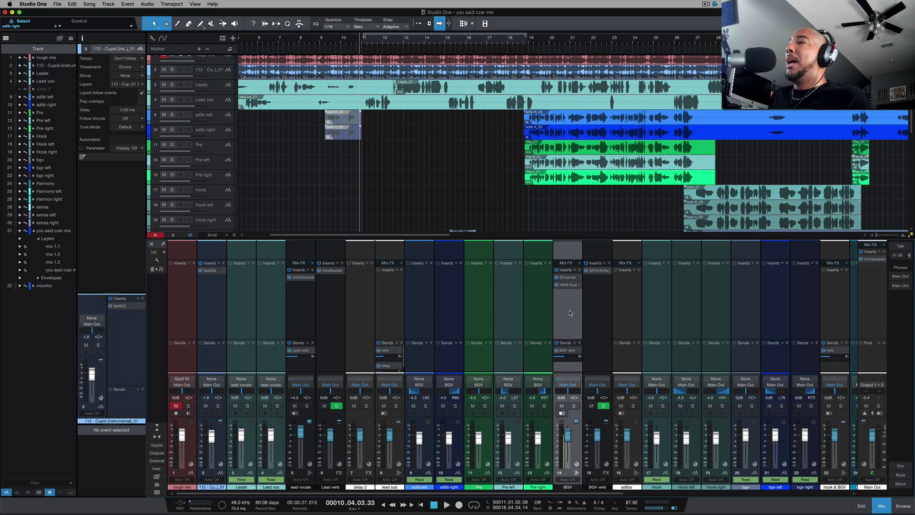
click(567, 278)
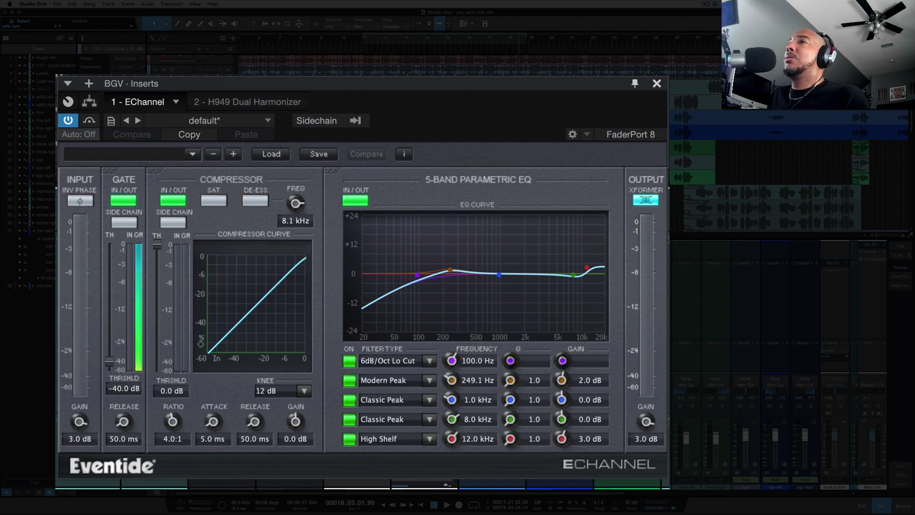
click(90, 122)
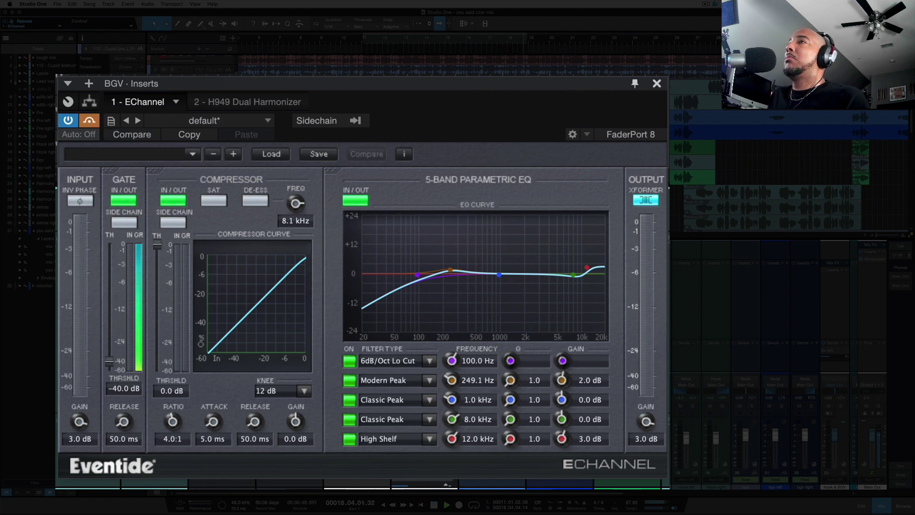
key(space)
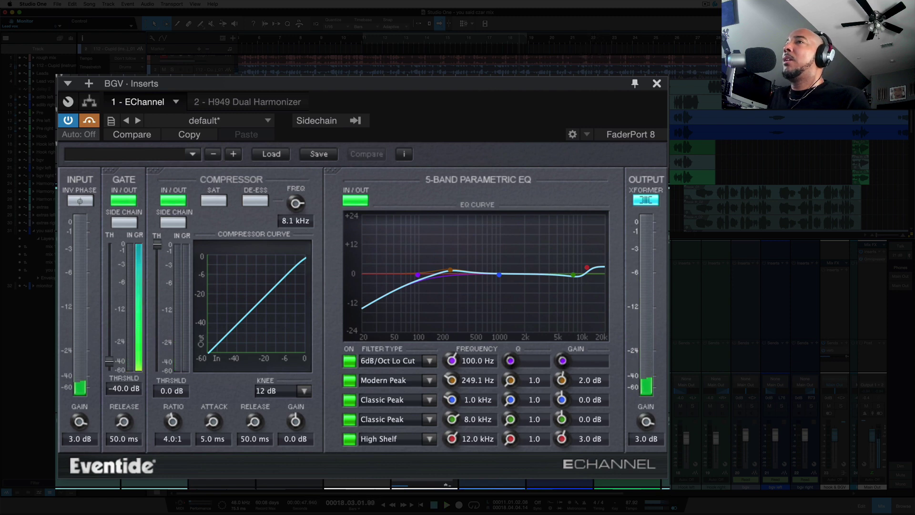
click(89, 120)
key(space)
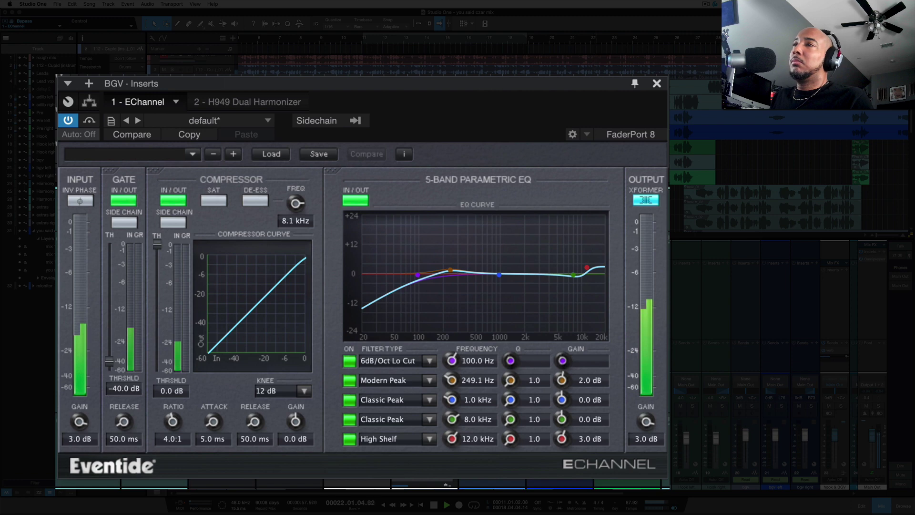
key(space)
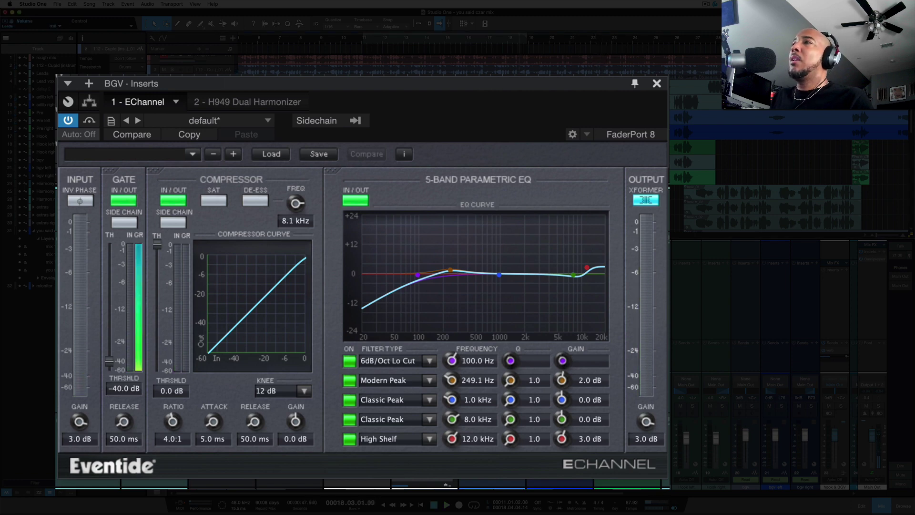
click(657, 84)
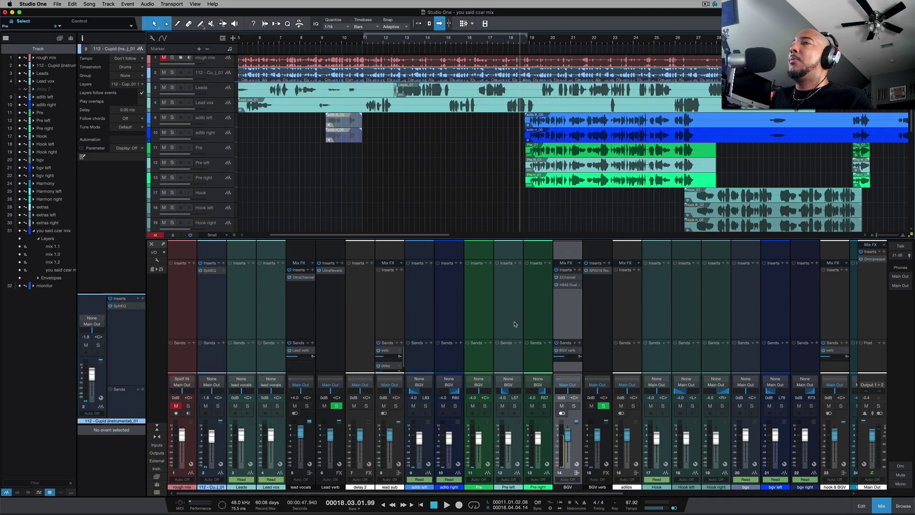
Step: Review the SP2016 Reverb on the BGV verb channel, including its list of Vintage and Modern programs, and close it
click(598, 271)
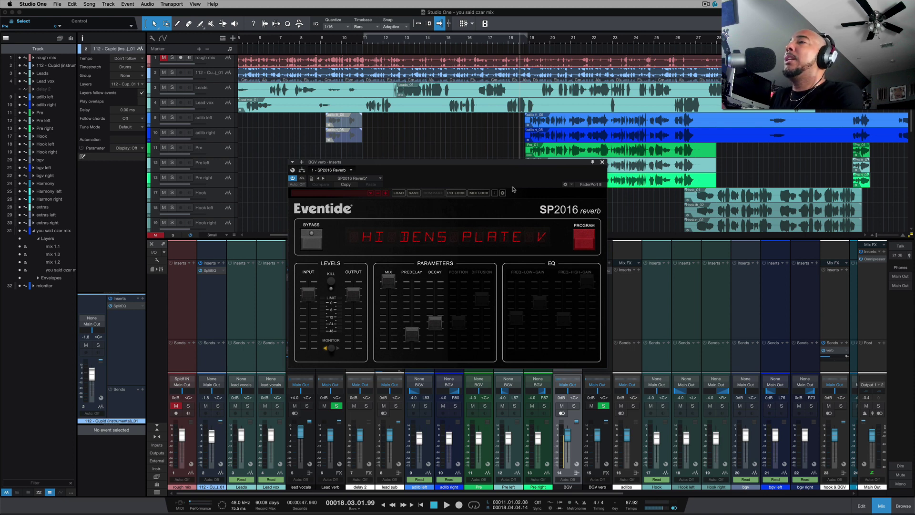
click(585, 241)
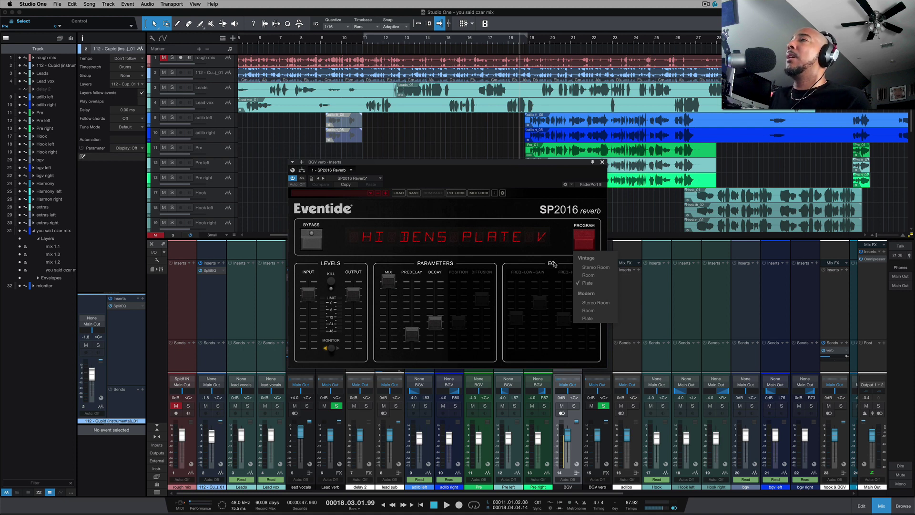
click(603, 163)
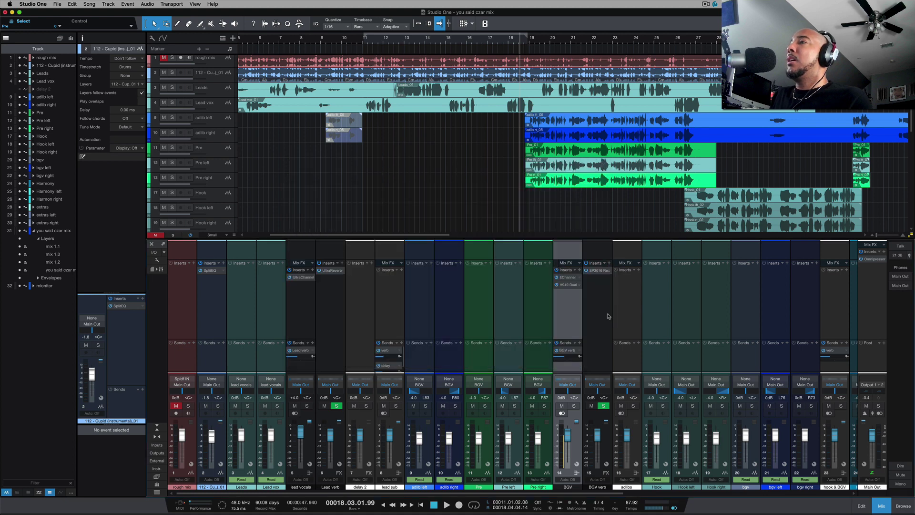
Step: Open the H949 Dual Harmonizer on the BGV bus and mute the Leads and Lead vox tracks
scroll(601, 310, right, 2)
scroll(600, 310, right, 1)
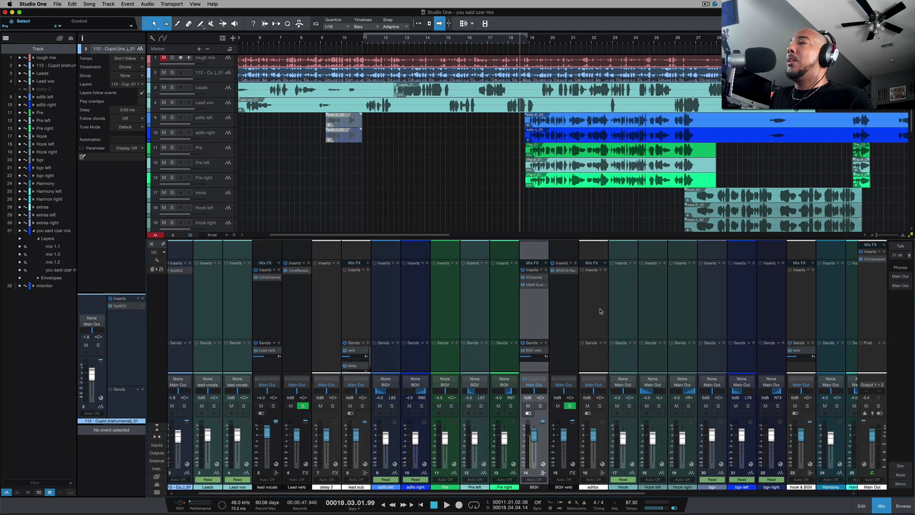
click(535, 285)
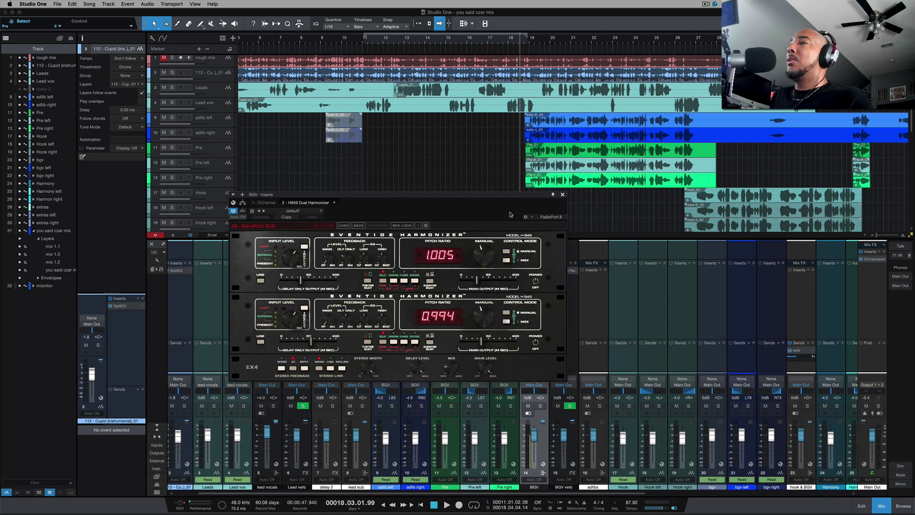
click(163, 88)
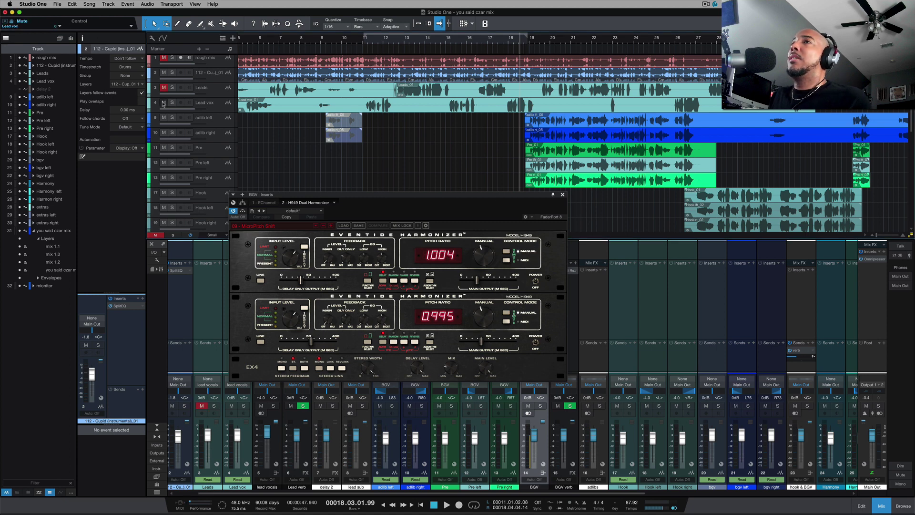
click(164, 102)
Step: Compare the background vocals from bar 18 with the H949 Dual Harmonizer bypassed and active, and close the plug-in
click(242, 212)
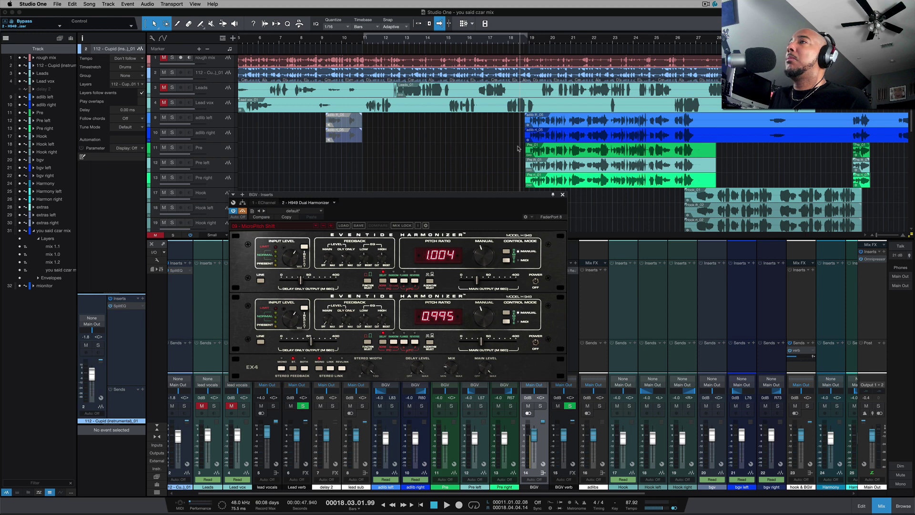
key(shift+w)
key(space)
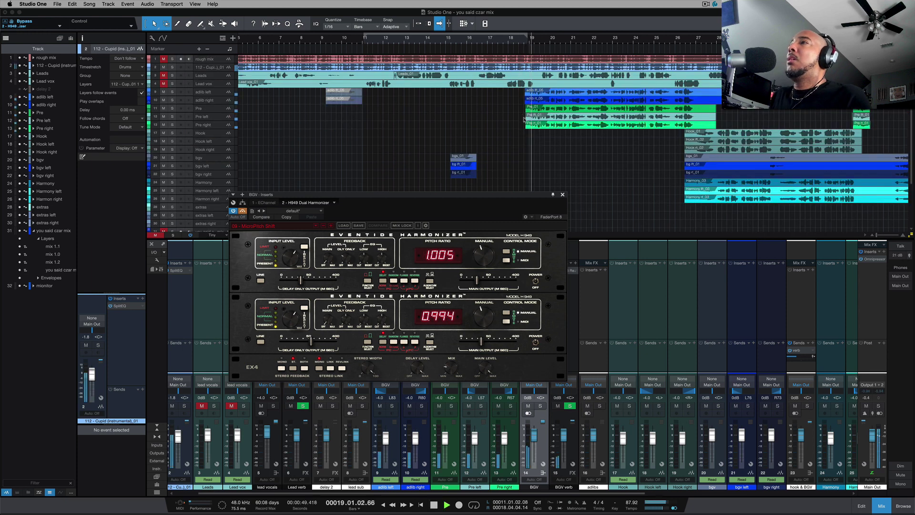
key(shift+e)
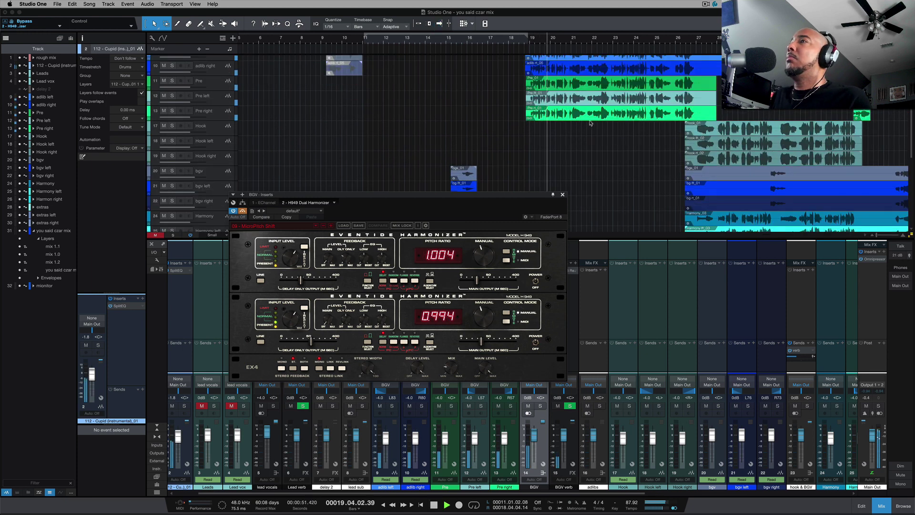
scroll(595, 138, up, 3)
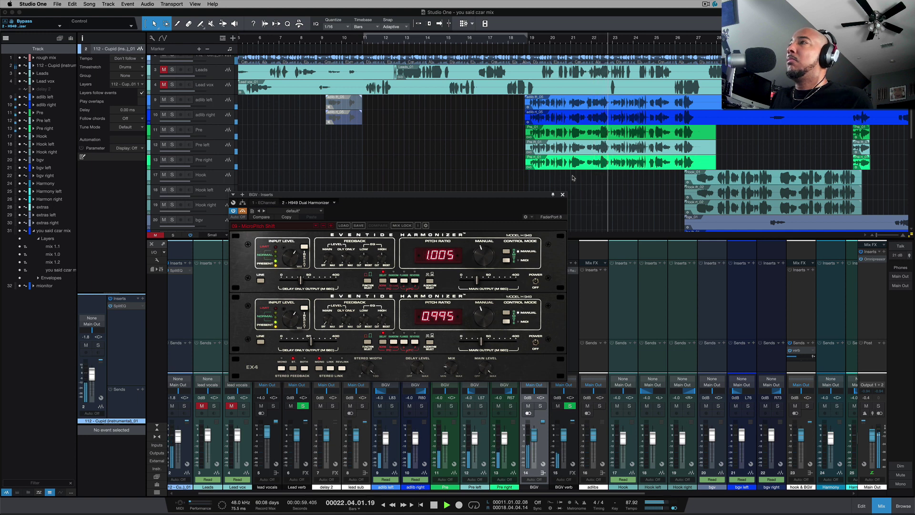
key(space)
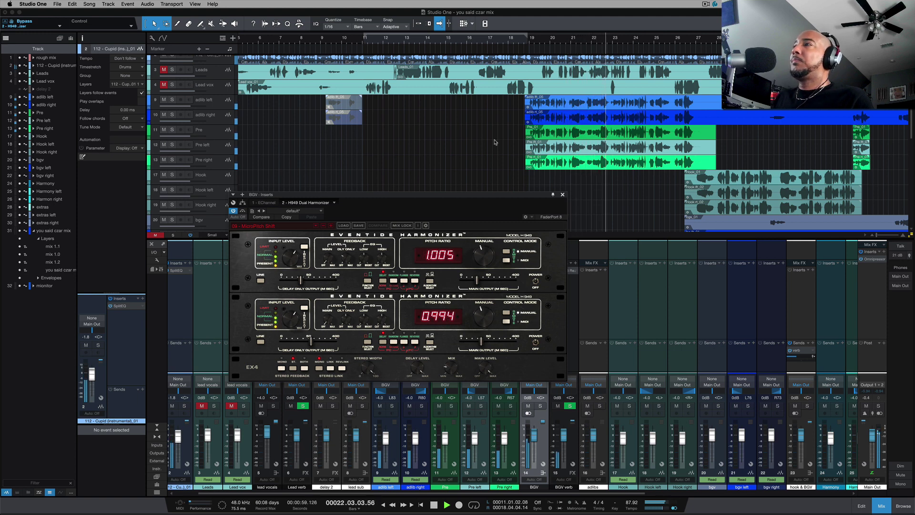
key(space)
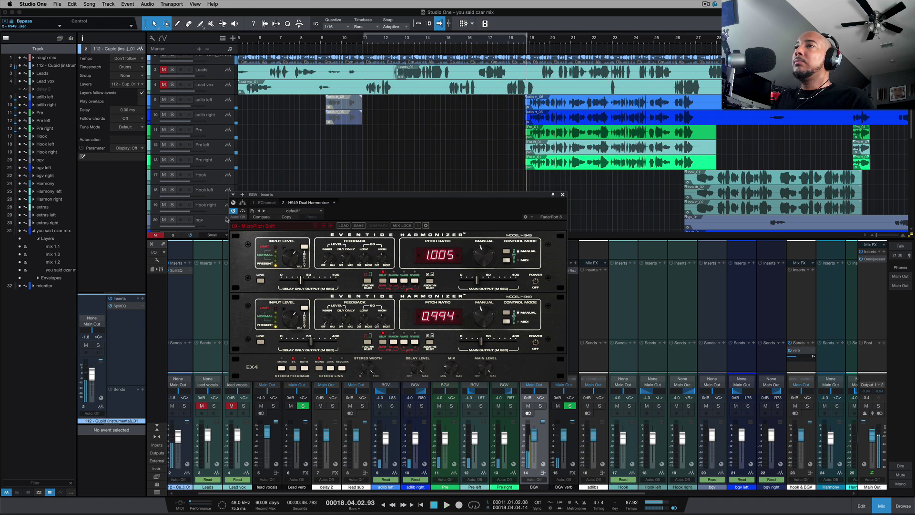
click(562, 195)
Step: Open the Omnipressor on the Main Out channel and reposition its window
scroll(713, 274, right, 4)
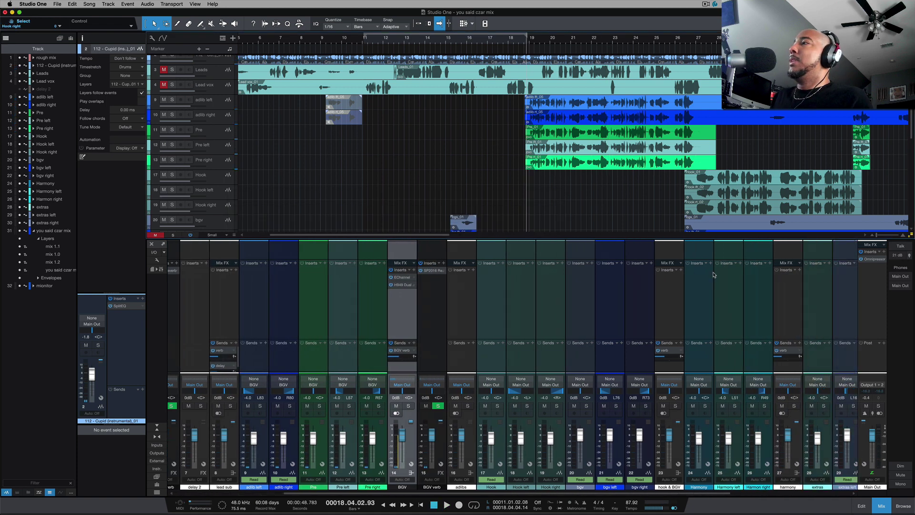
scroll(713, 275, right, 6)
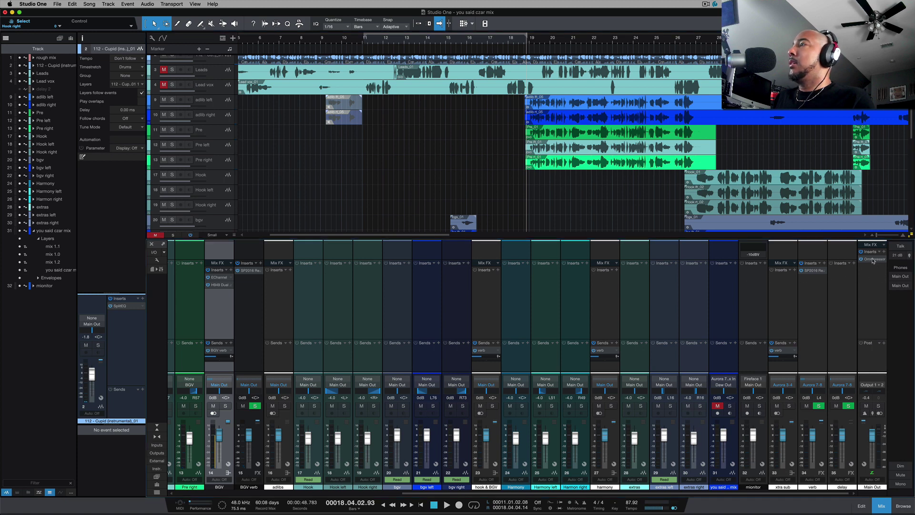
click(873, 260)
drag(522, 241, 529, 220)
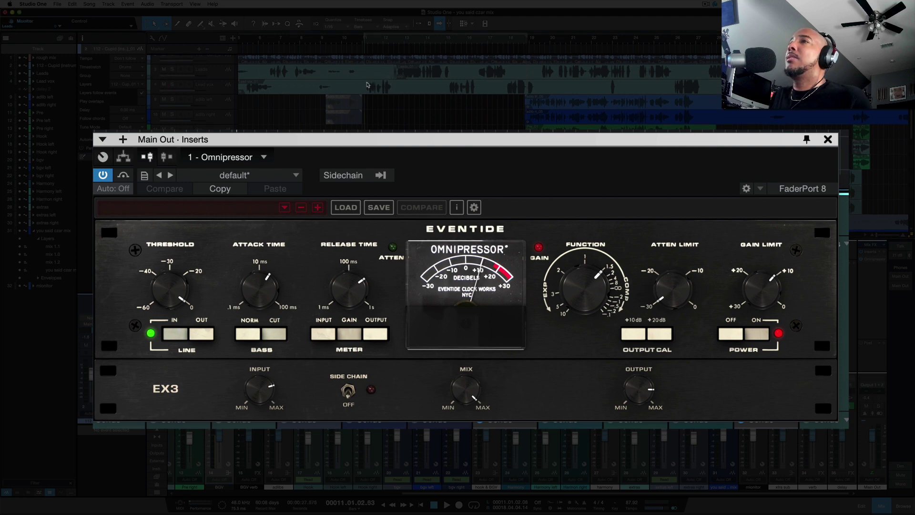
Step: Compare the mix from bar 11 with the Omnipressor on the Main Out bypassed and active
click(123, 175)
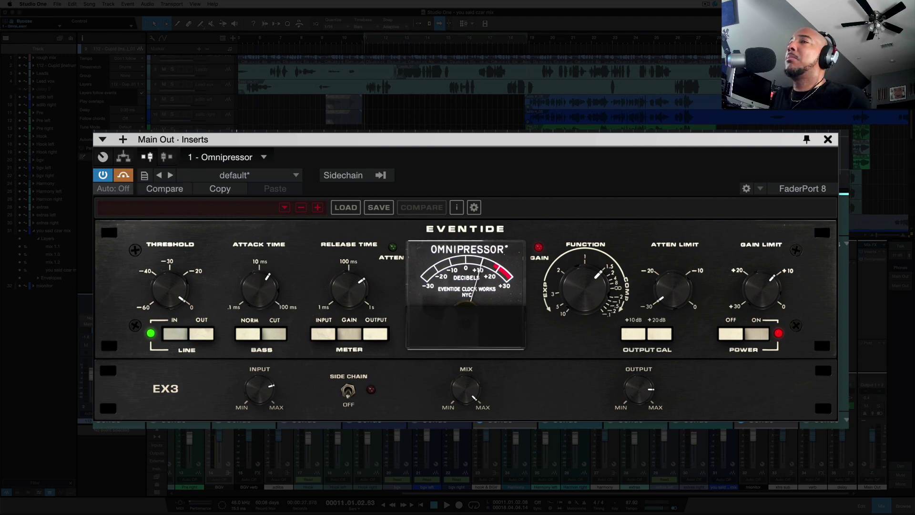
key(space)
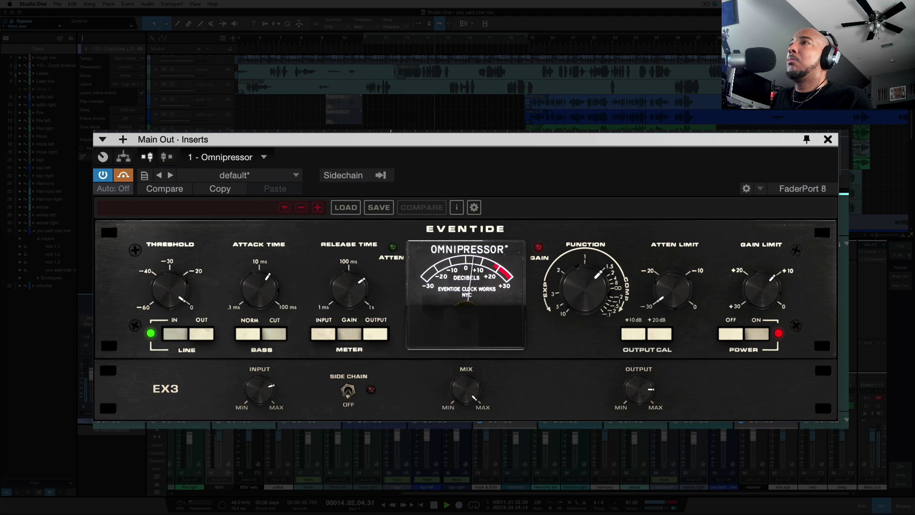
key(space)
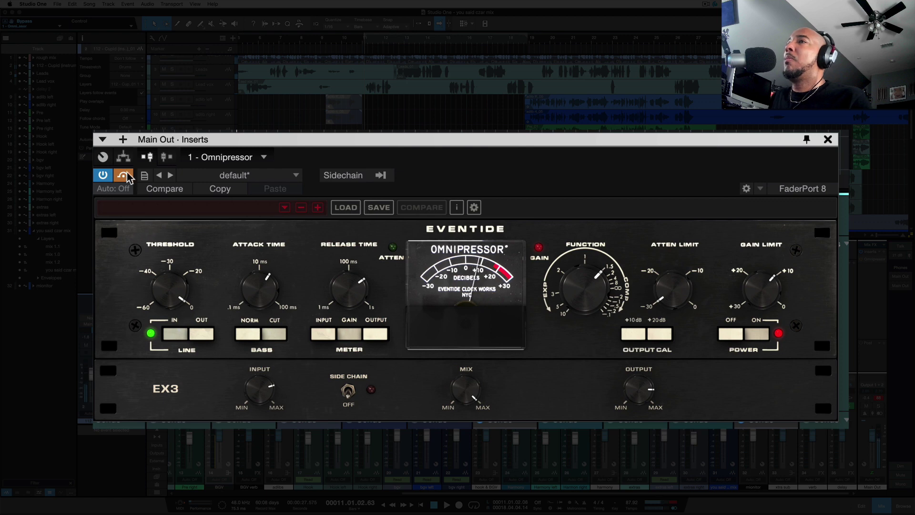
click(125, 176)
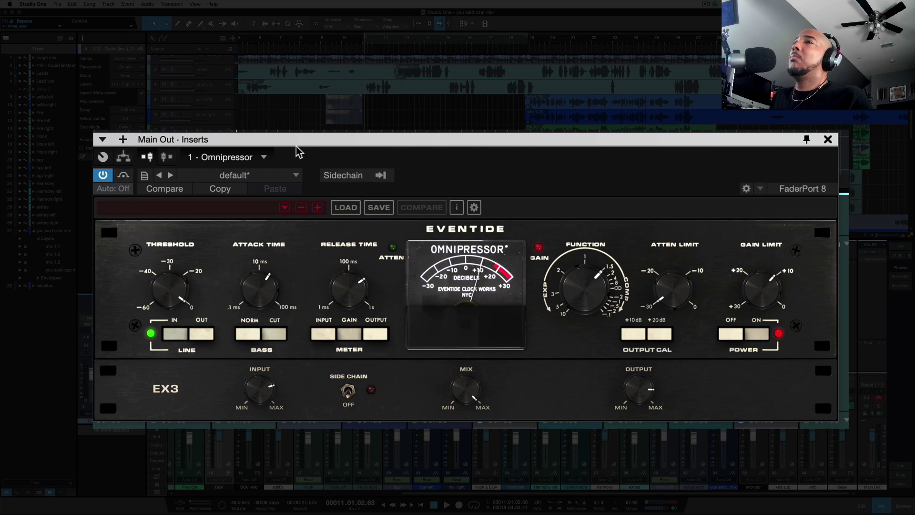
key(space)
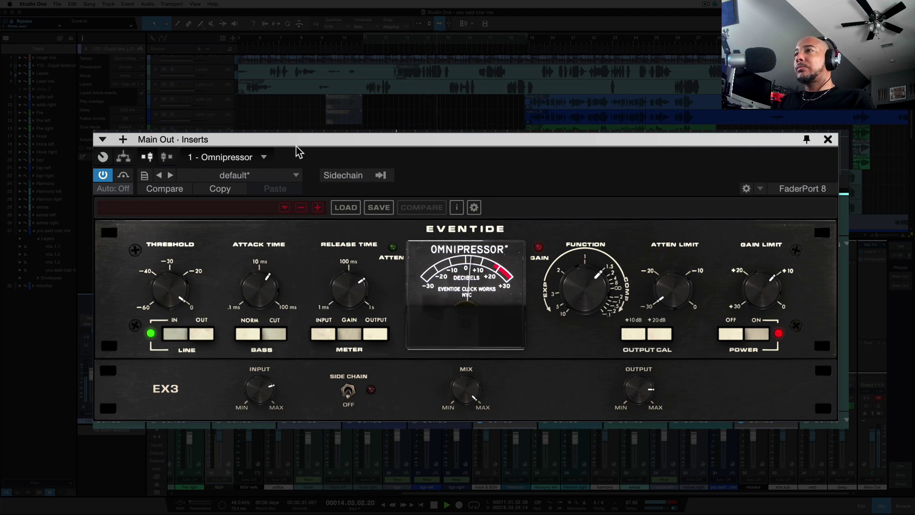
key(space)
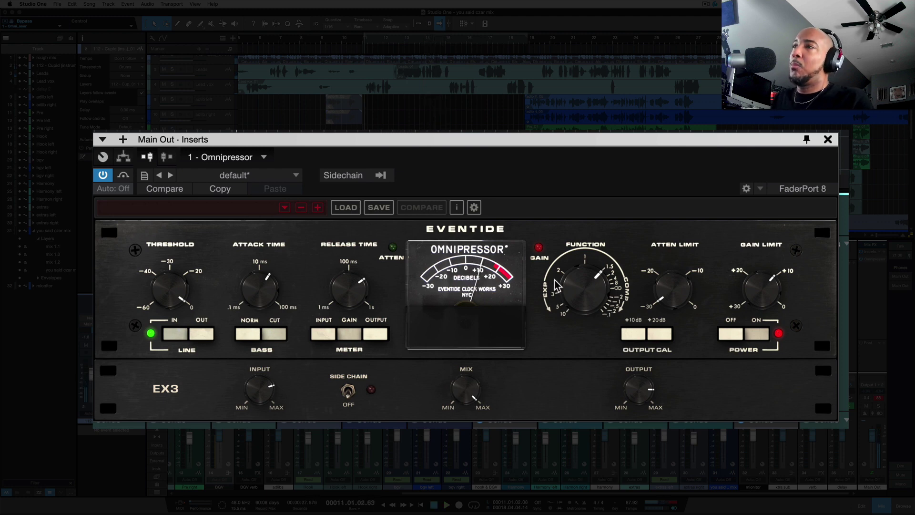